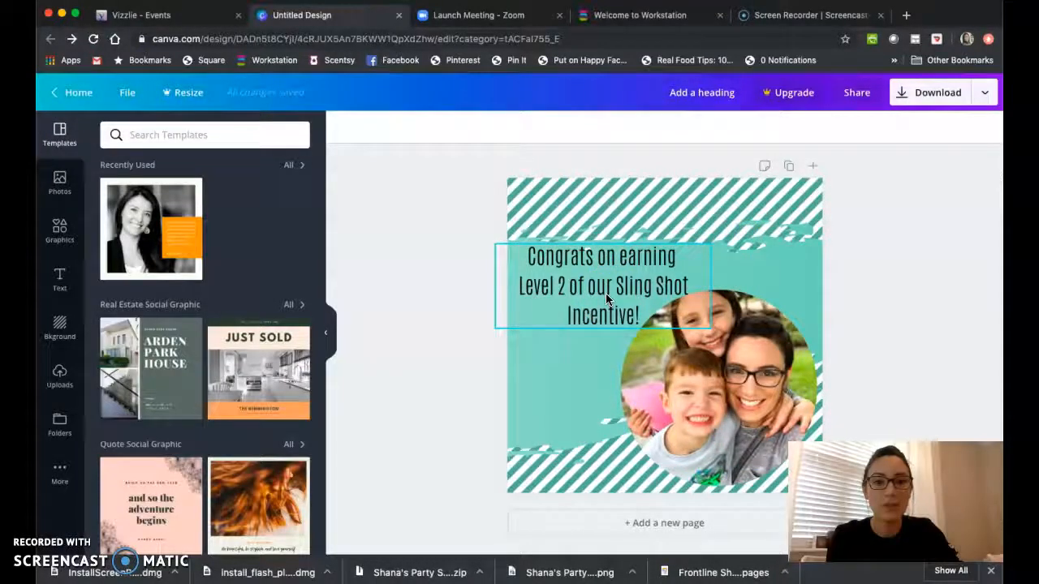
# - Clear the canvas by deleting the striped pattern, the teal brush stroke, the round family photo and the congratulations text
pyautogui.click(644, 237)
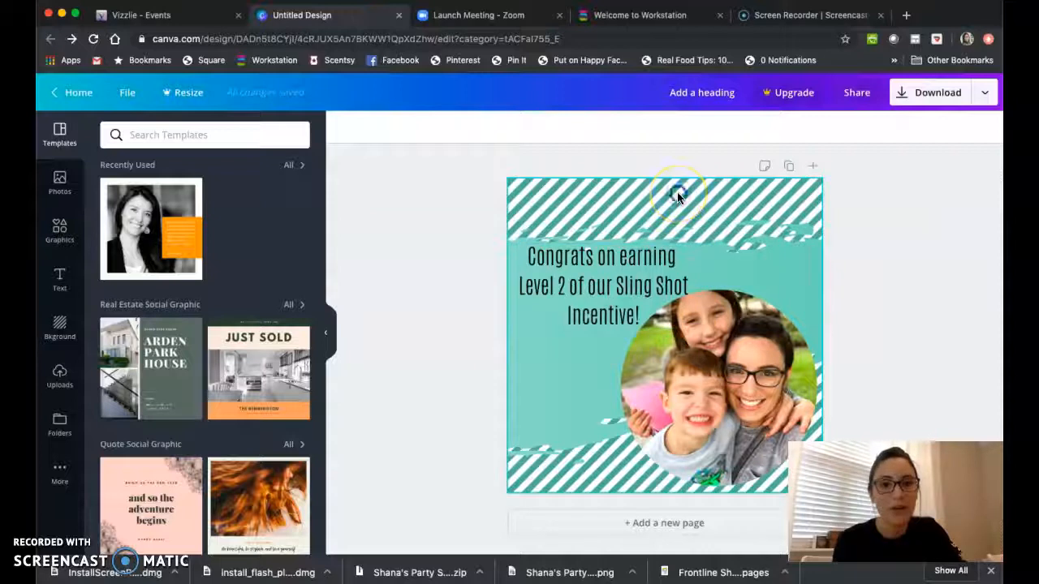
pyautogui.press('Delete')
pyautogui.click(742, 267)
pyautogui.press('Delete')
pyautogui.click(711, 371)
pyautogui.press('Delete')
pyautogui.click(597, 288)
pyautogui.press('Delete')
# - Look through the template, background, photo and graphics libraries available for the blank design
pyautogui.click(59, 183)
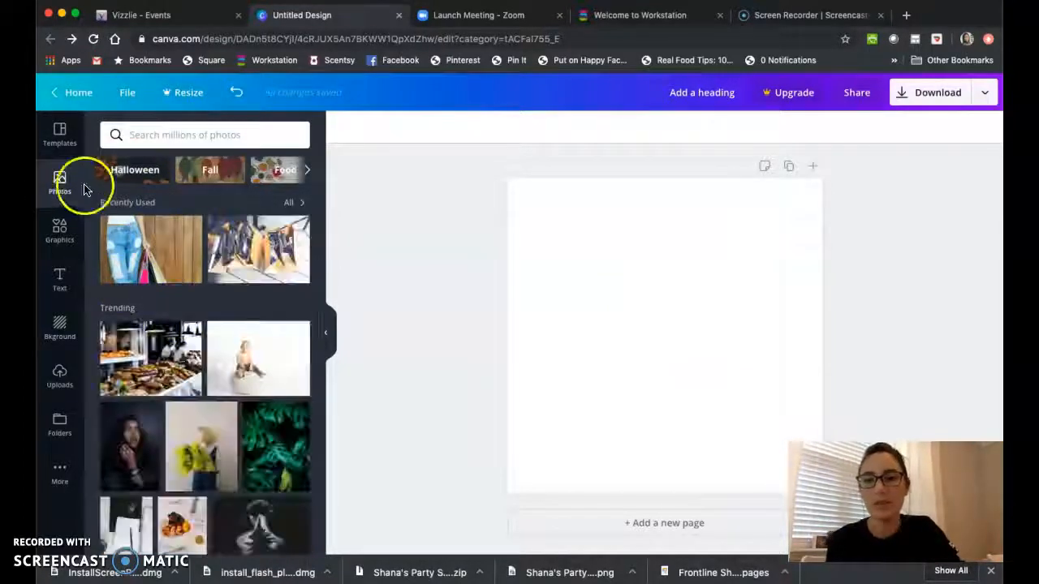
pyautogui.click(57, 138)
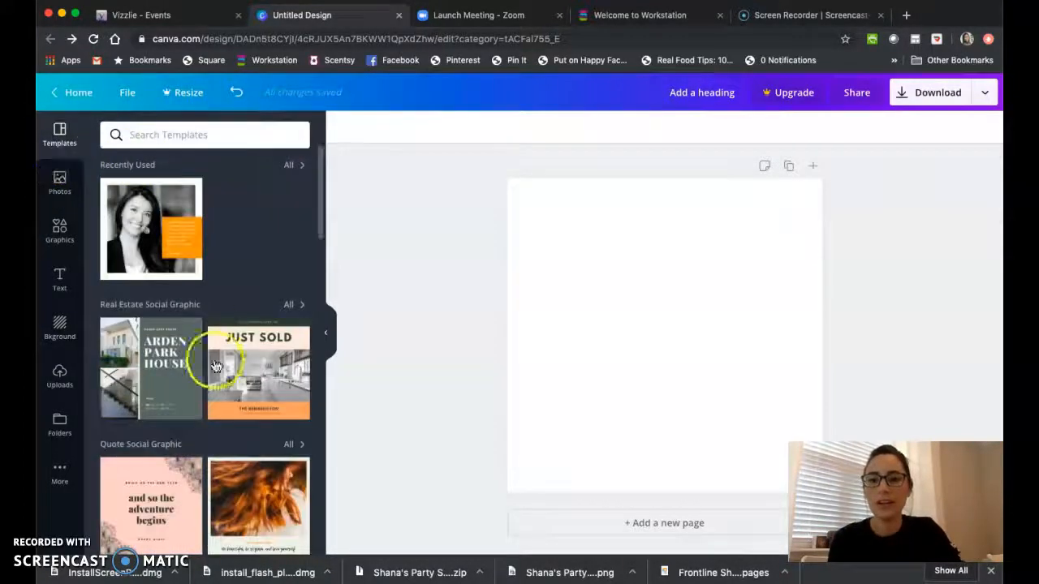
pyautogui.click(59, 322)
pyautogui.click(61, 183)
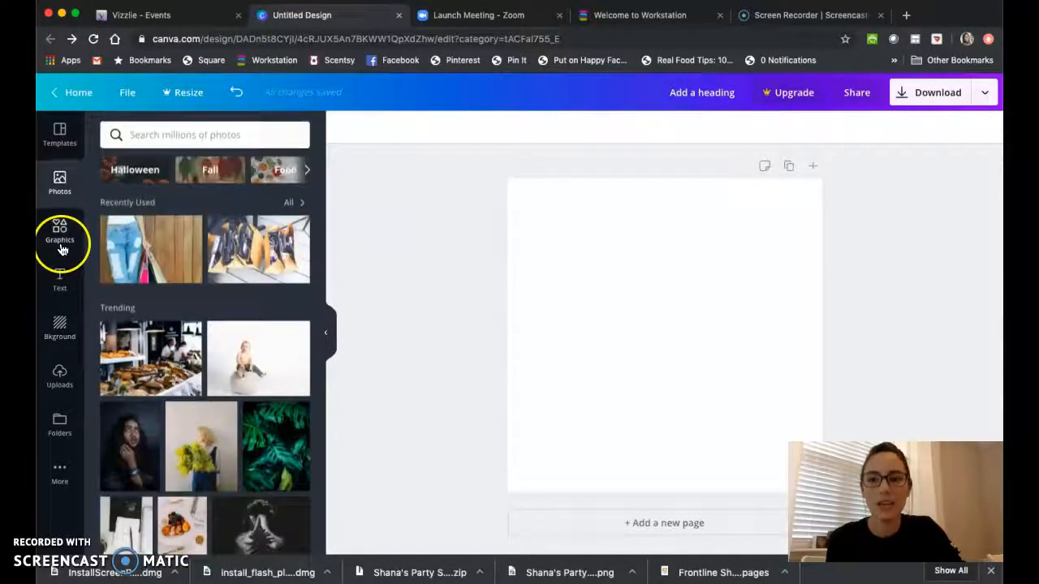
pyautogui.click(61, 243)
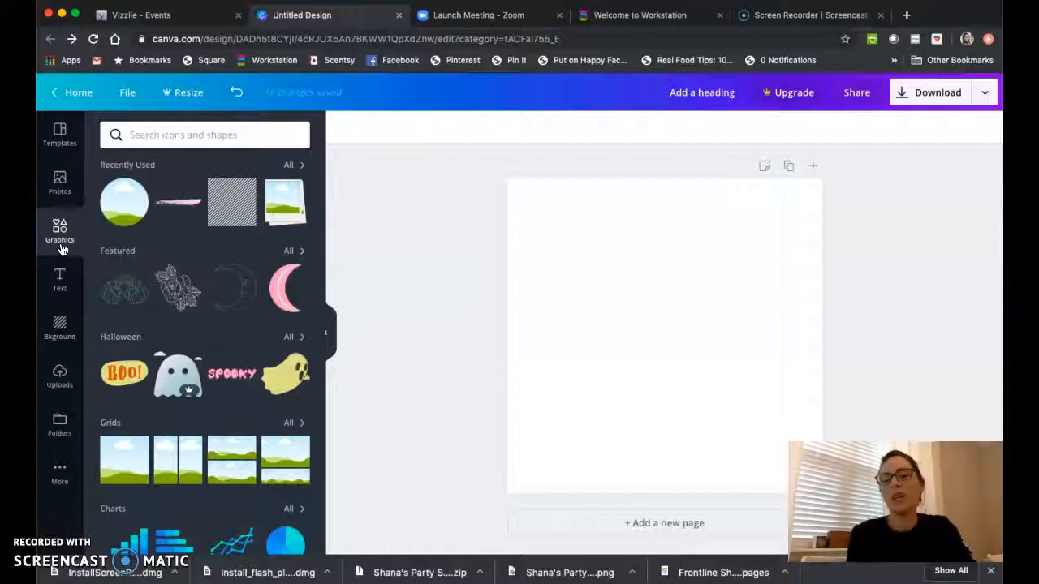
pyautogui.click(59, 180)
pyautogui.click(60, 136)
pyautogui.click(58, 180)
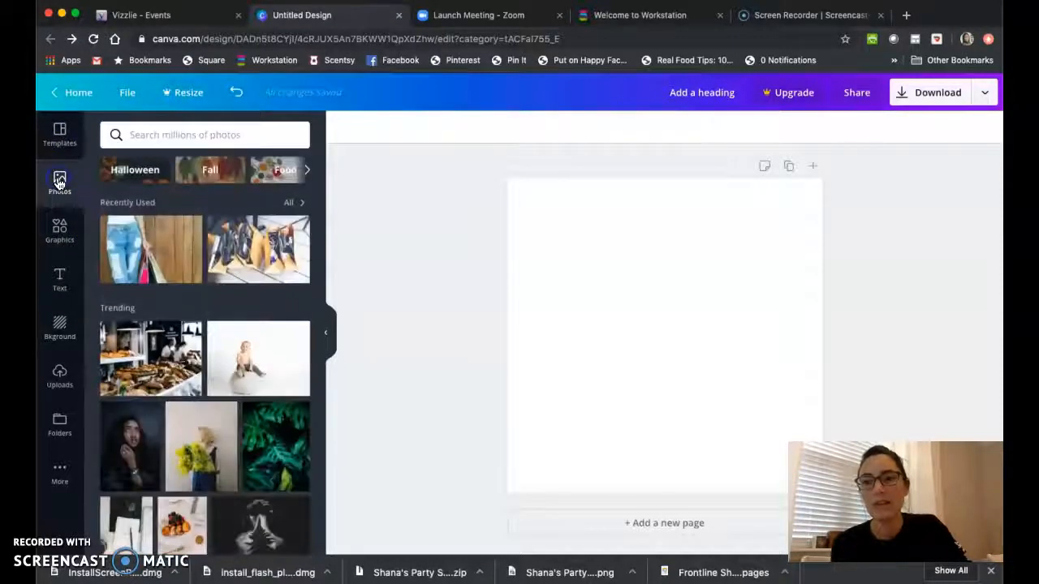
# - Browse the graphics categories, such as gradients, lines, illustrations, icons and social media, including the free and premium markings
pyautogui.click(58, 237)
pyautogui.scroll(-10, 197, 308)
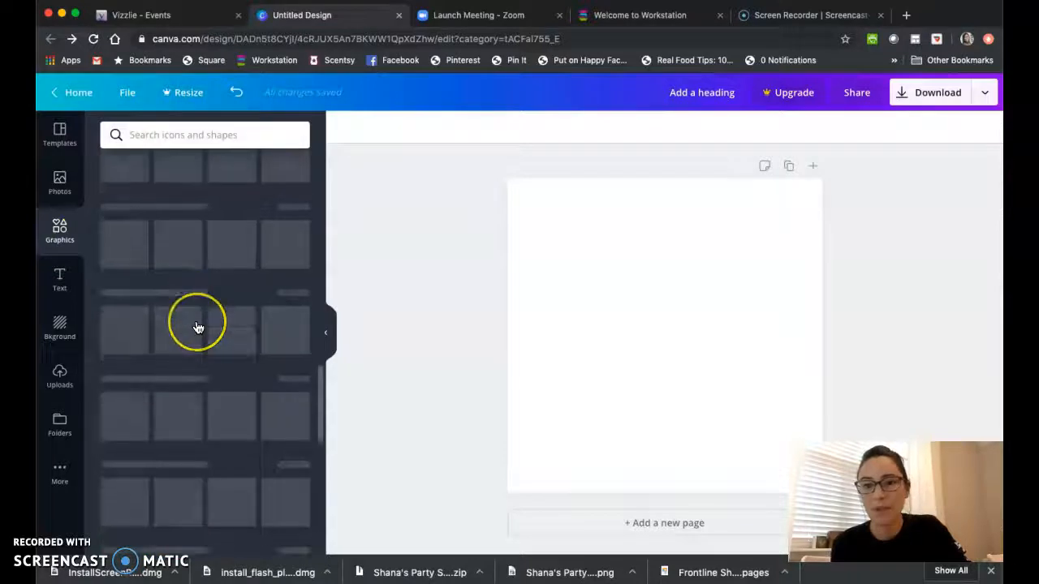
pyautogui.scroll(12, 197, 327)
pyautogui.scroll(-7, 197, 327)
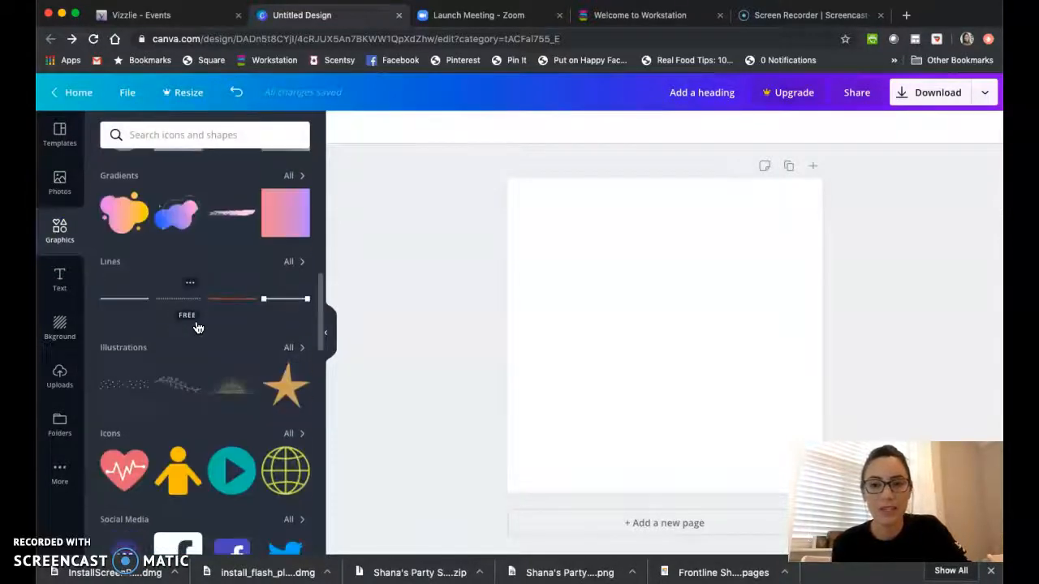
pyautogui.scroll(-2, 196, 327)
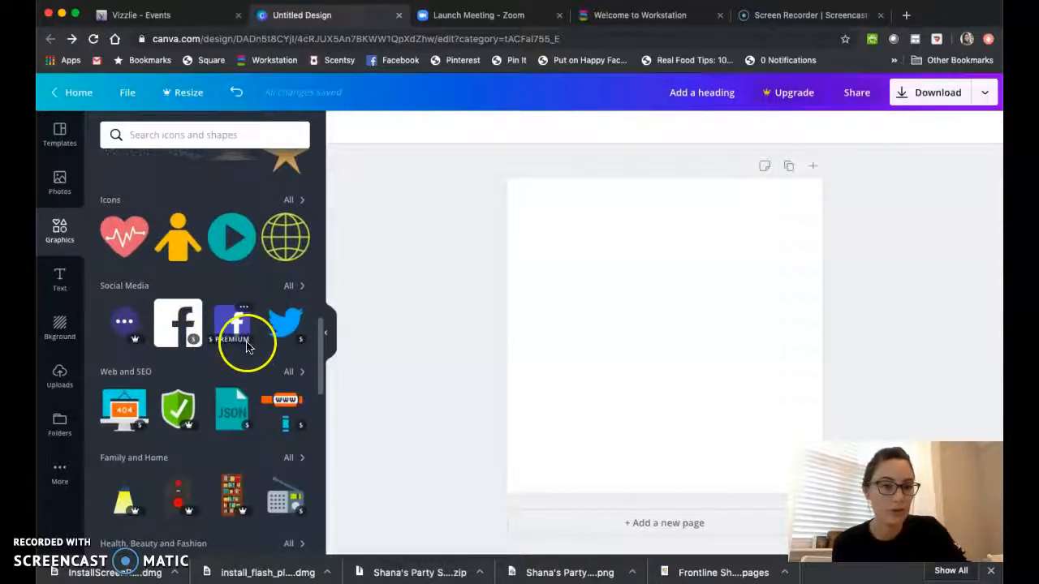
pyautogui.scroll(6, 247, 327)
pyautogui.scroll(8, 247, 327)
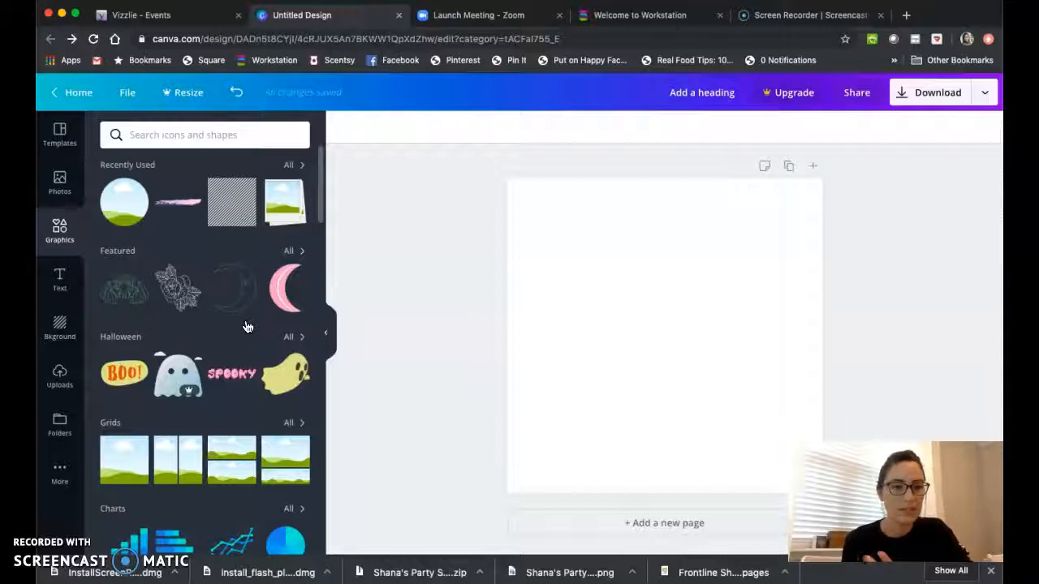
# - Review the text styles, backgrounds, uploaded images and folders, including the file chooser for uploading an image
pyautogui.click(60, 329)
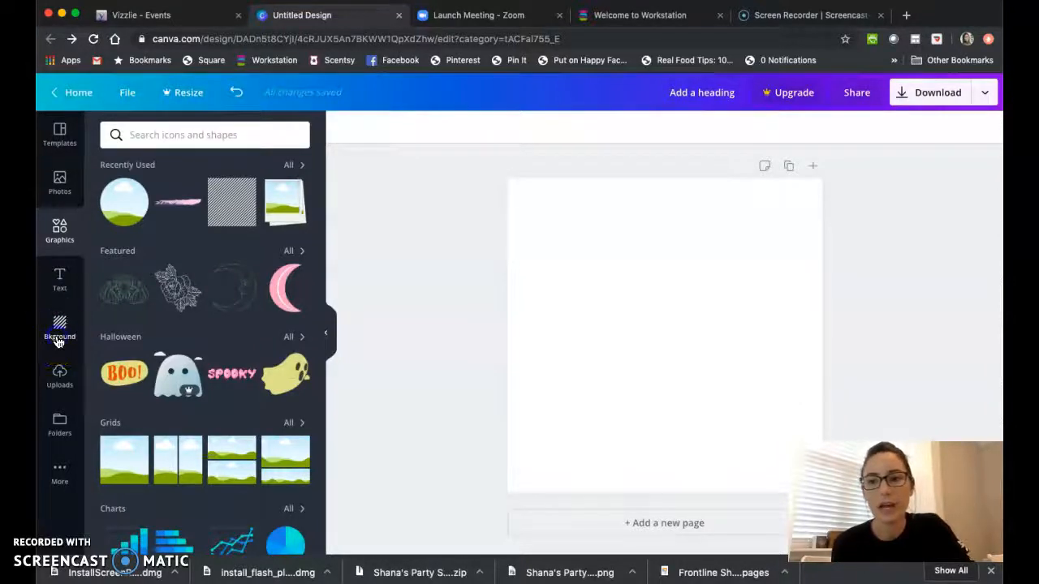
pyautogui.click(61, 274)
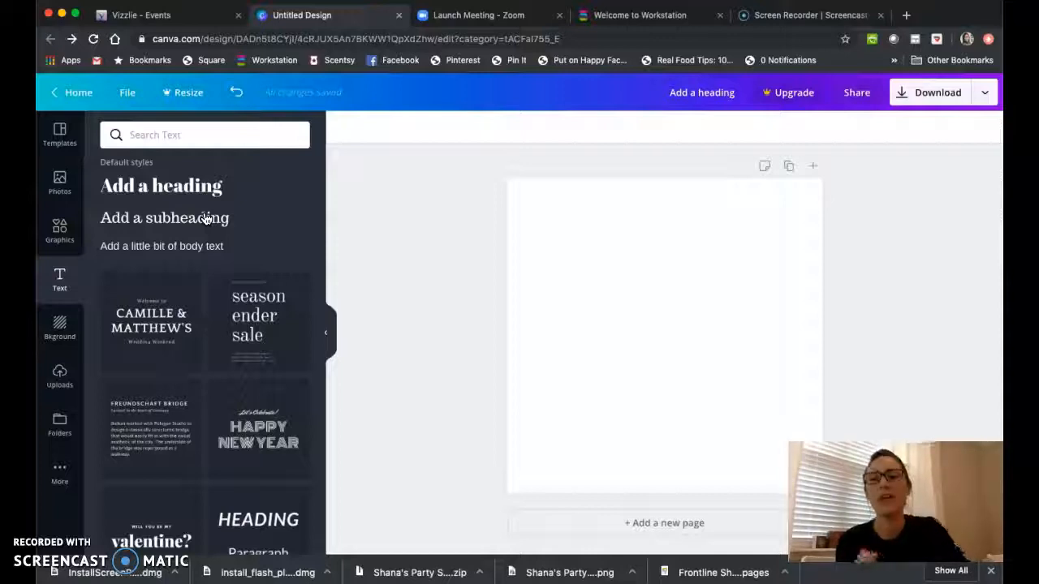
pyautogui.click(69, 328)
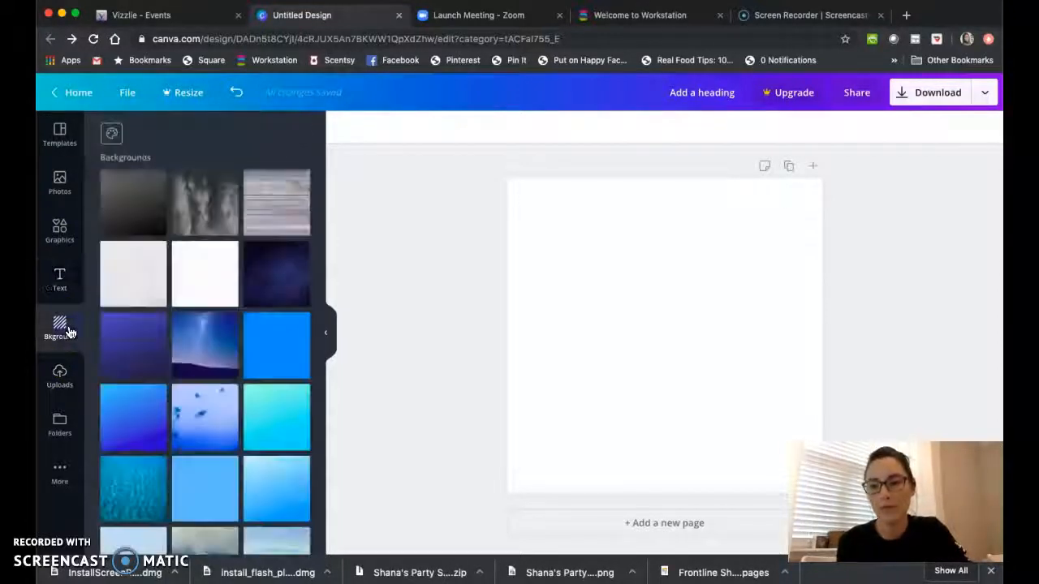
pyautogui.click(65, 371)
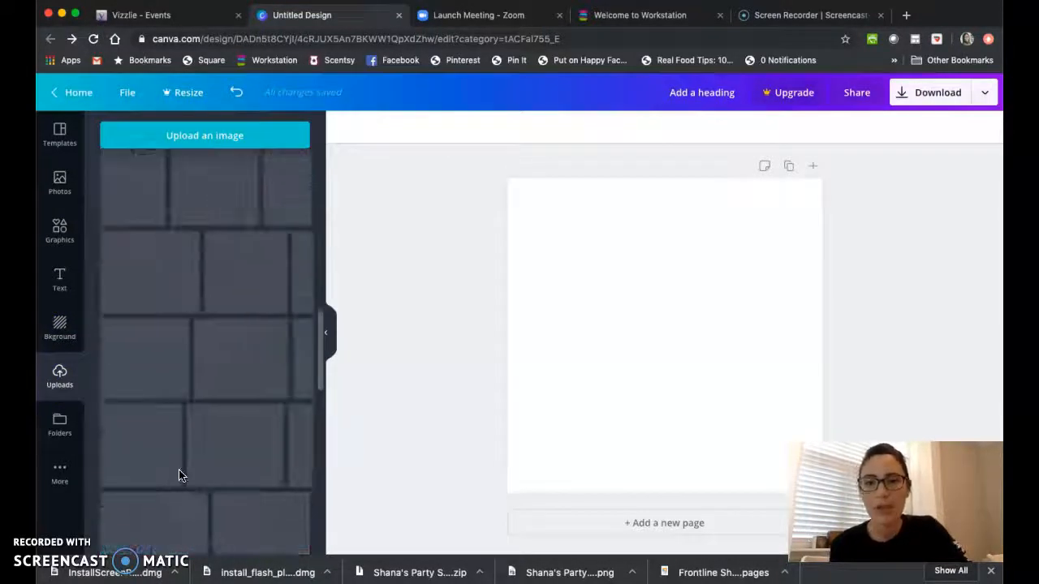
pyautogui.click(219, 135)
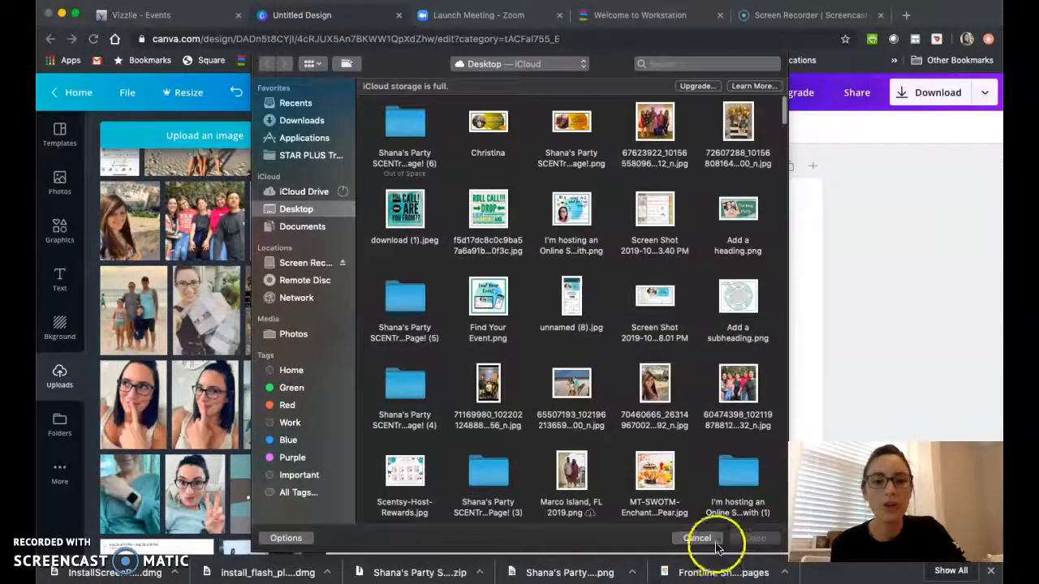
pyautogui.click(701, 540)
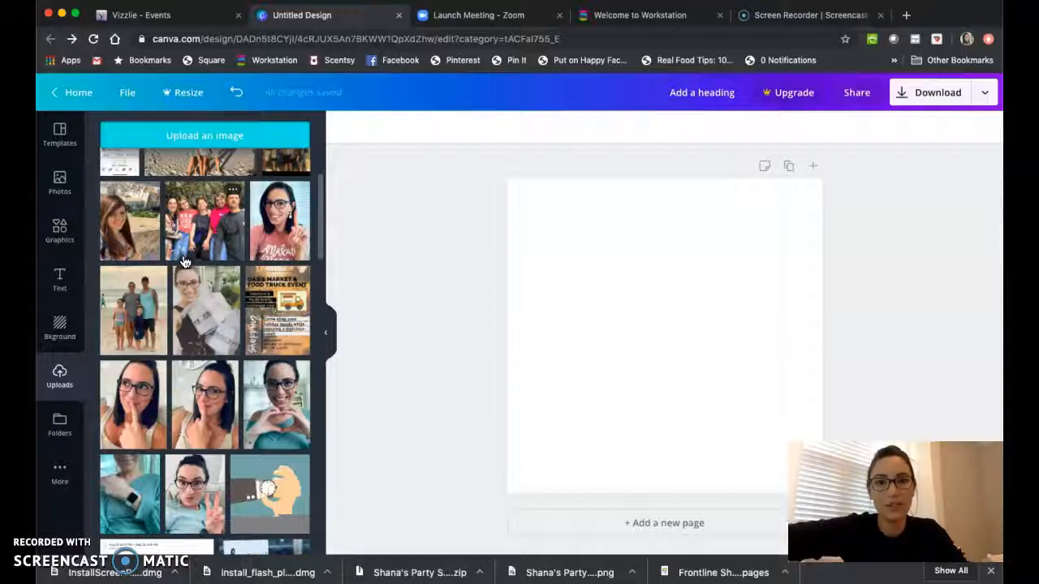
pyautogui.scroll(-5, 192, 372)
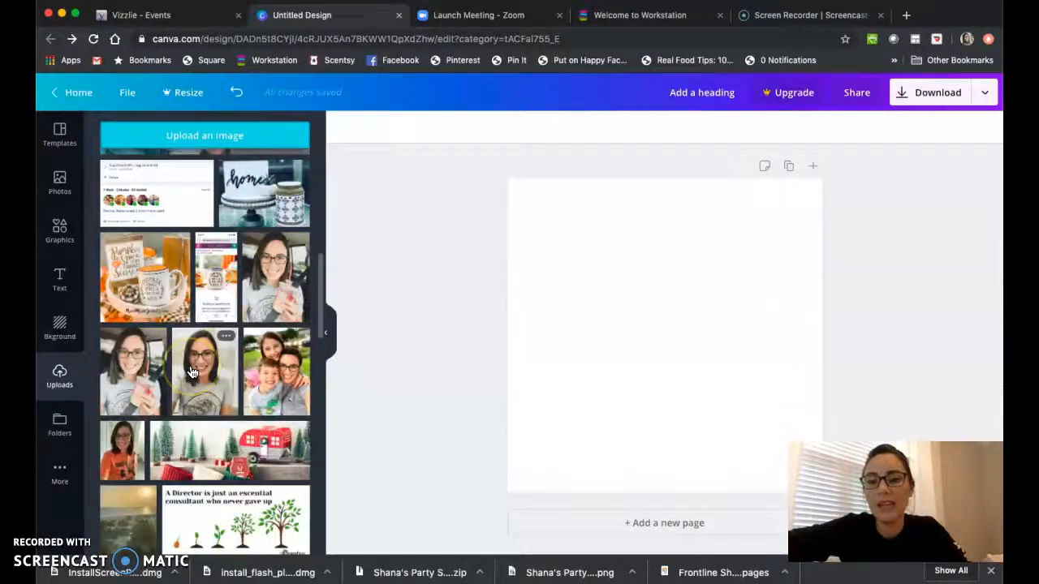
pyautogui.click(59, 423)
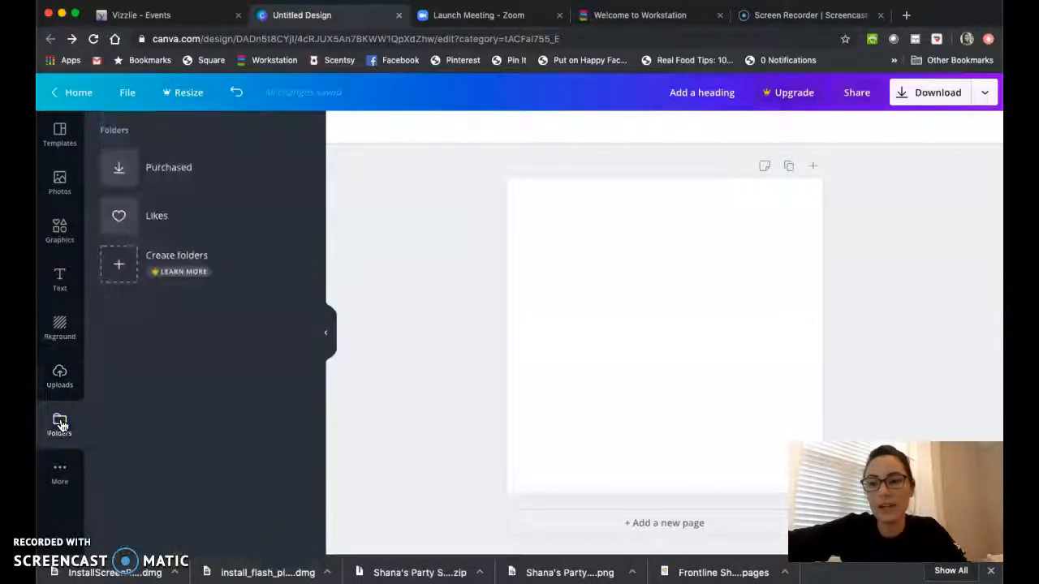
pyautogui.click(71, 387)
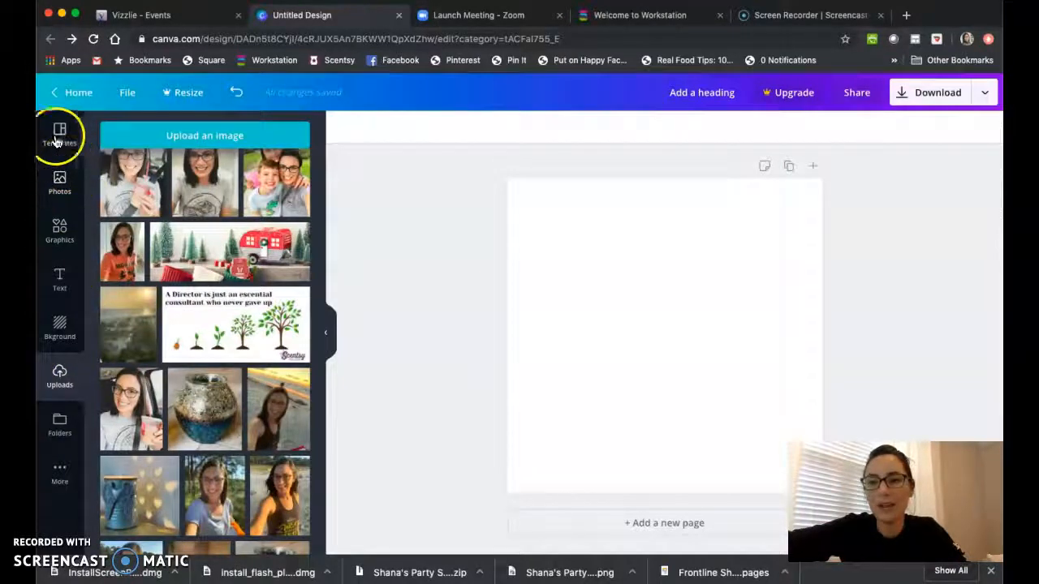
# - Add the recently used diagonal stripe graphic and enlarge it to fill the whole canvas
pyautogui.click(62, 233)
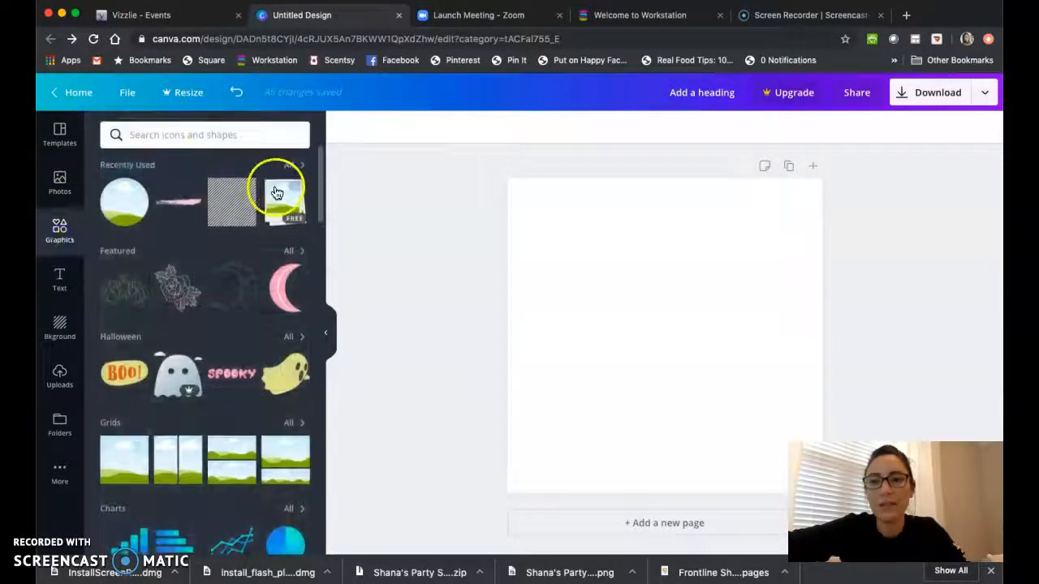
pyautogui.click(225, 199)
pyautogui.moveTo(538, 211); pyautogui.dragTo(515, 178)
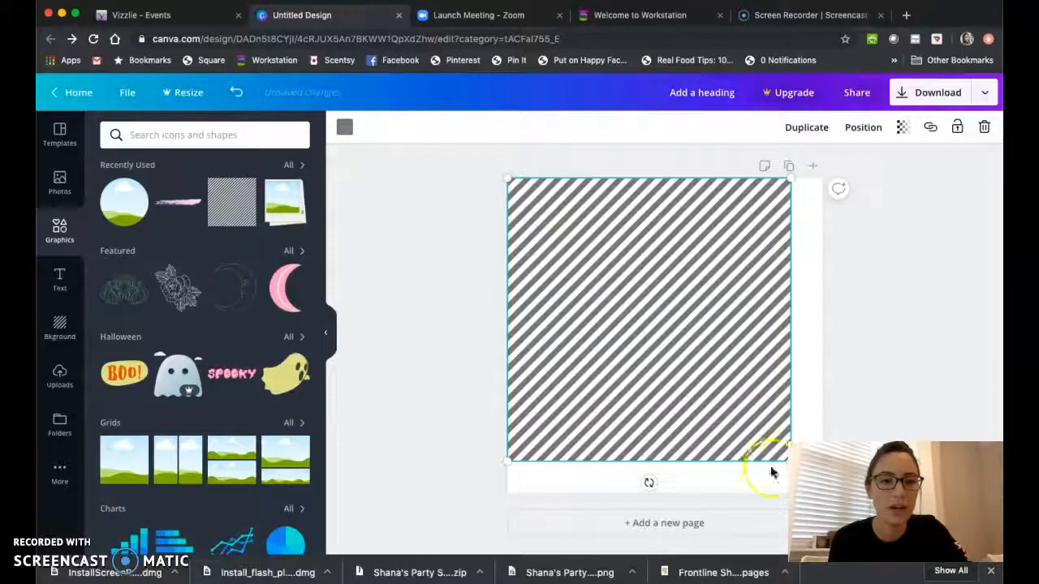
pyautogui.moveTo(784, 461); pyautogui.dragTo(821, 493)
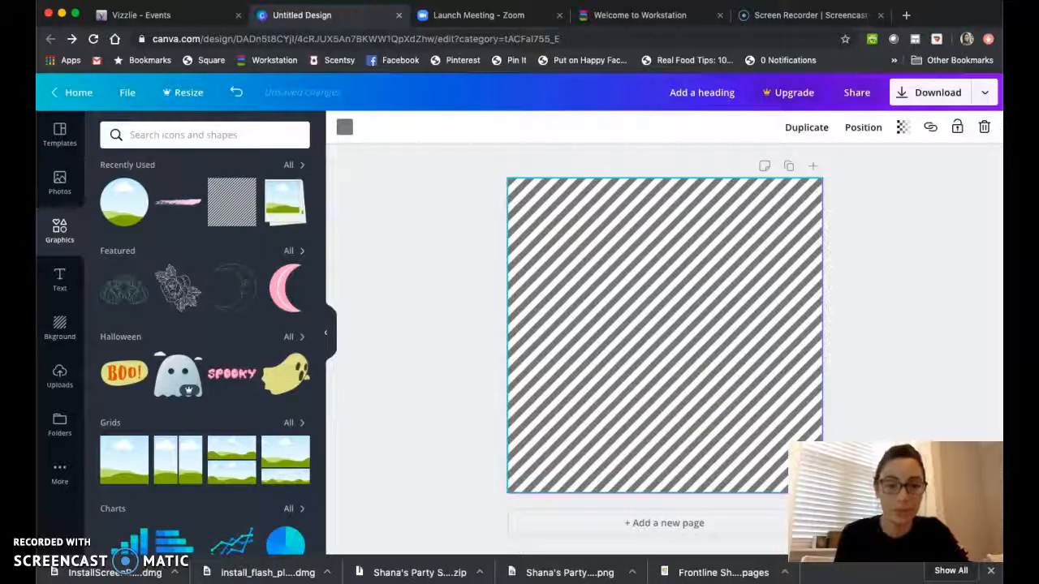
pyautogui.click(518, 373)
pyautogui.click(452, 327)
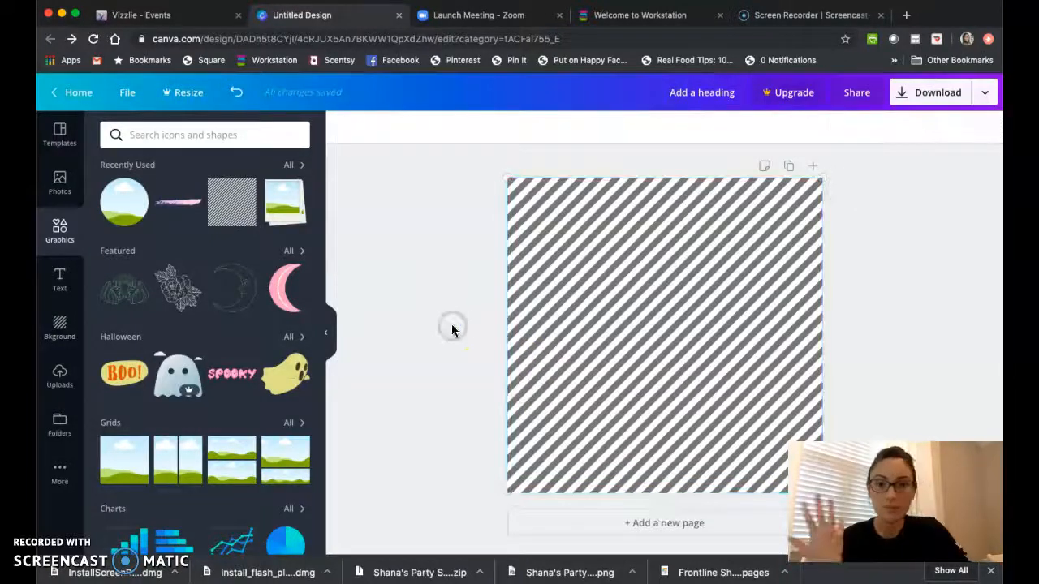
# - Recolor the diagonal stripe pattern with a custom teal green
pyautogui.click(569, 232)
pyautogui.click(344, 126)
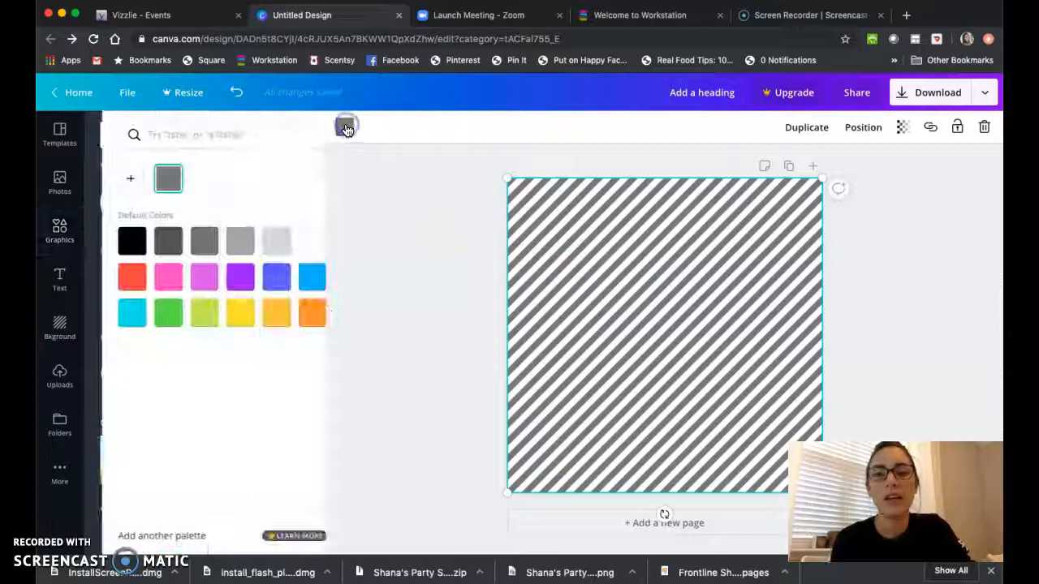
pyautogui.click(113, 179)
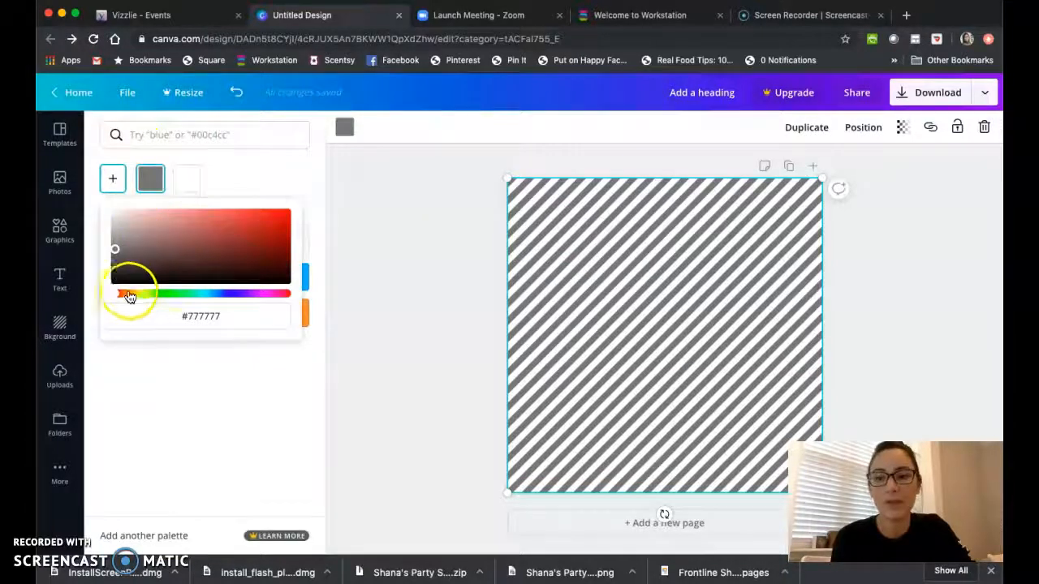
pyautogui.moveTo(123, 299); pyautogui.dragTo(172, 300)
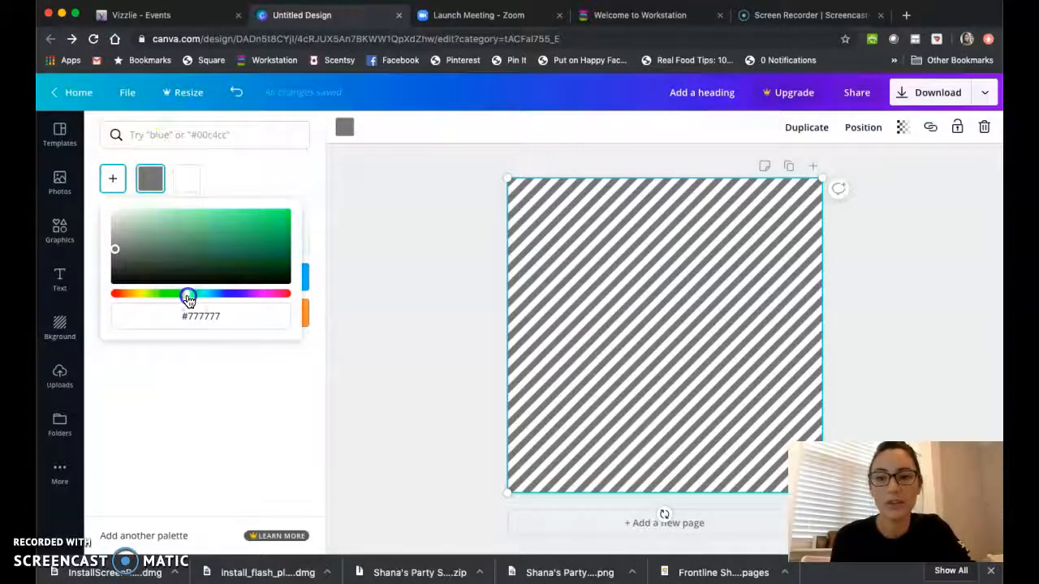
pyautogui.moveTo(115, 249); pyautogui.dragTo(233, 232)
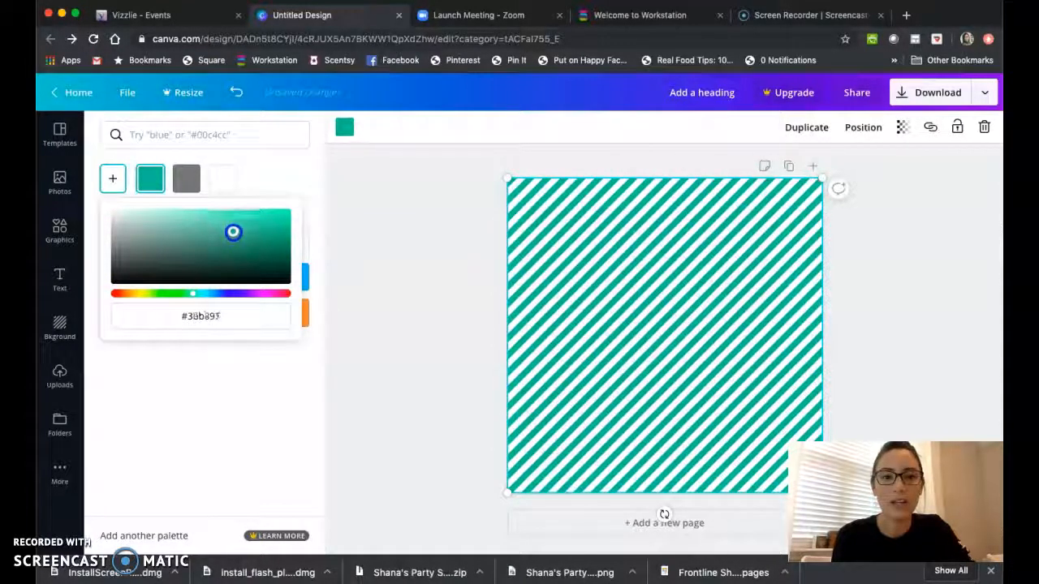
pyautogui.click(421, 227)
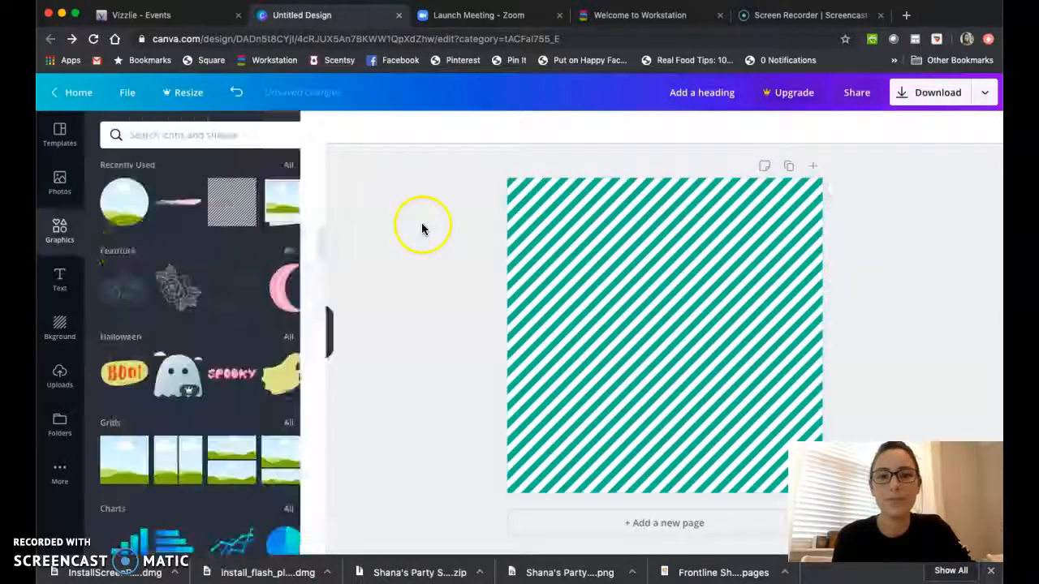
# - Add the pink-purple gradient brush stroke and enlarge it to span the full width of the canvas across its upper half
pyautogui.click(186, 208)
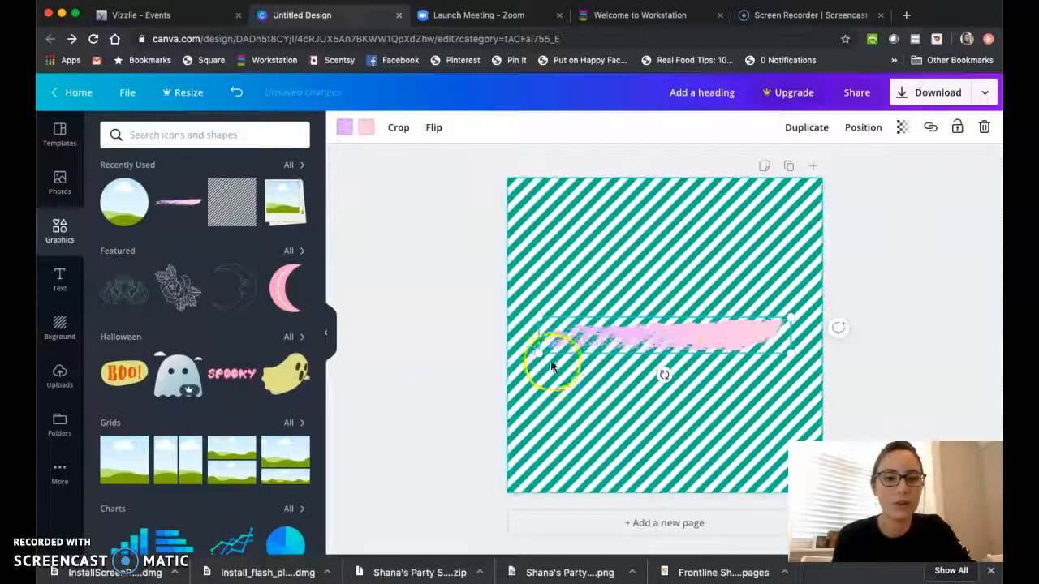
pyautogui.moveTo(540, 356); pyautogui.dragTo(297, 524)
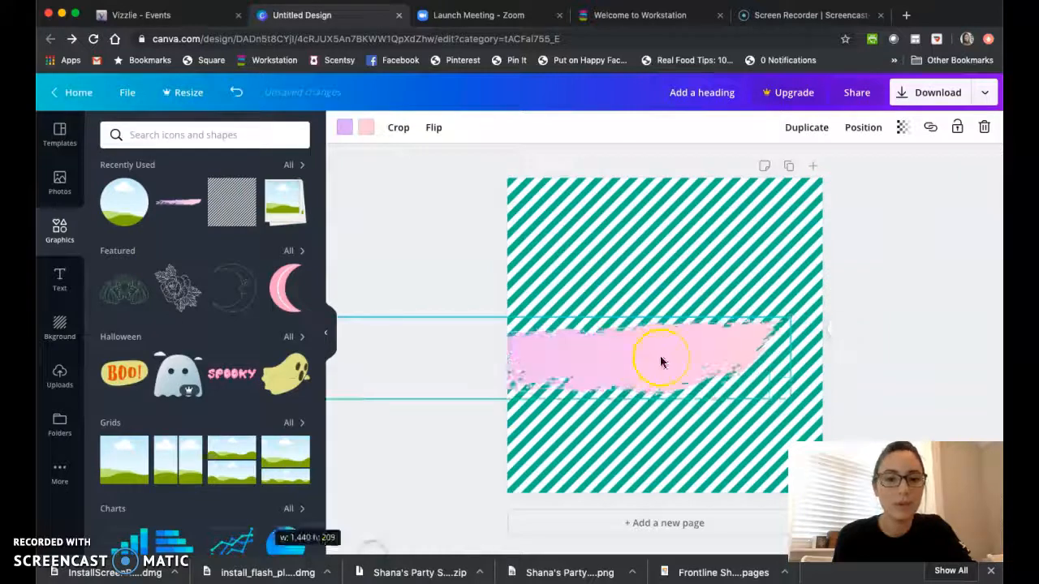
pyautogui.moveTo(654, 365); pyautogui.dragTo(556, 359)
pyautogui.moveTo(672, 317); pyautogui.dragTo(977, 139)
pyautogui.moveTo(690, 336)
pyautogui.mouseDown()
pyautogui.moveTo(454, 381)
pyautogui.moveTo(409, 352)
pyautogui.mouseUp()
pyautogui.moveTo(714, 415); pyautogui.dragTo(921, 444)
pyautogui.moveTo(705, 379)
pyautogui.mouseDown()
pyautogui.moveTo(641, 271)
pyautogui.moveTo(641, 287)
pyautogui.mouseUp()
pyautogui.moveTo(859, 192)
pyautogui.mouseDown()
pyautogui.moveTo(920, 169)
pyautogui.moveTo(996, 170)
pyautogui.mouseUp()
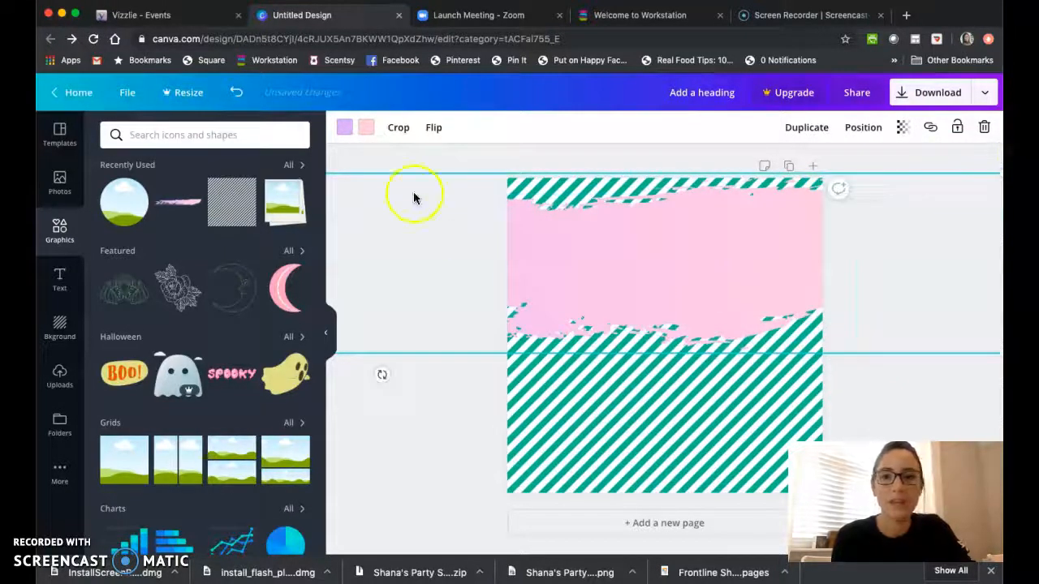
# - Set both gradient colors of the brush stroke to the same teal green as the stripes
pyautogui.click(366, 127)
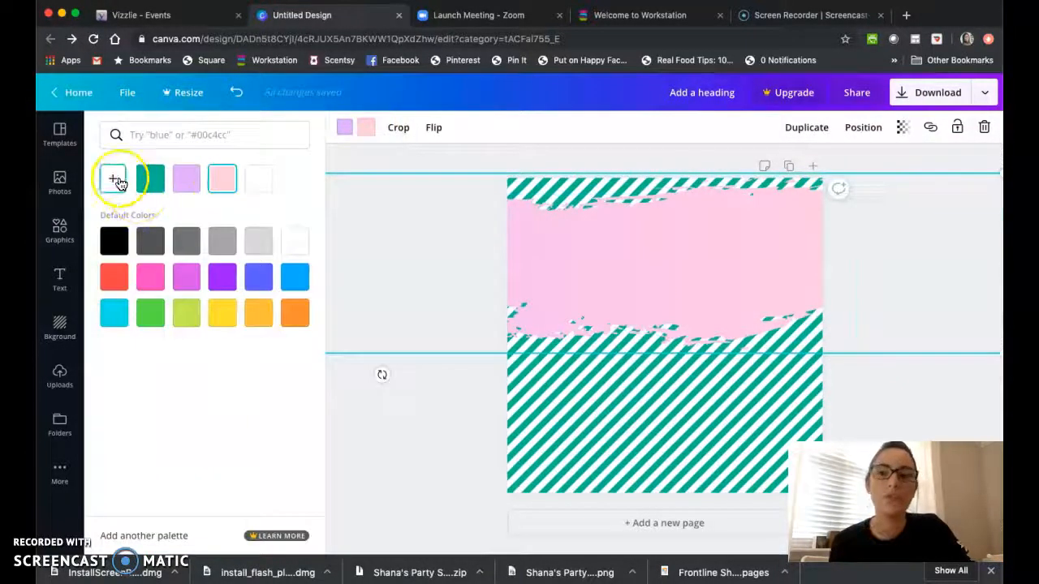
pyautogui.click(150, 177)
pyautogui.click(344, 132)
pyautogui.click(115, 179)
pyautogui.moveTo(168, 292)
pyautogui.mouseDown()
pyautogui.moveTo(246, 294)
pyautogui.moveTo(153, 285)
pyautogui.moveTo(202, 287)
pyautogui.mouseUp()
pyautogui.moveTo(165, 215)
pyautogui.mouseDown()
pyautogui.moveTo(164, 254)
pyautogui.moveTo(187, 211)
pyautogui.moveTo(260, 200)
pyautogui.moveTo(262, 211)
pyautogui.moveTo(127, 209)
pyautogui.moveTo(135, 232)
pyautogui.moveTo(165, 245)
pyautogui.moveTo(232, 245)
pyautogui.moveTo(234, 225)
pyautogui.moveTo(190, 254)
pyautogui.moveTo(158, 238)
pyautogui.mouseUp()
pyautogui.click(186, 178)
# - Change the brush stroke's second gradient color to a custom muted gray-green
pyautogui.click(104, 182)
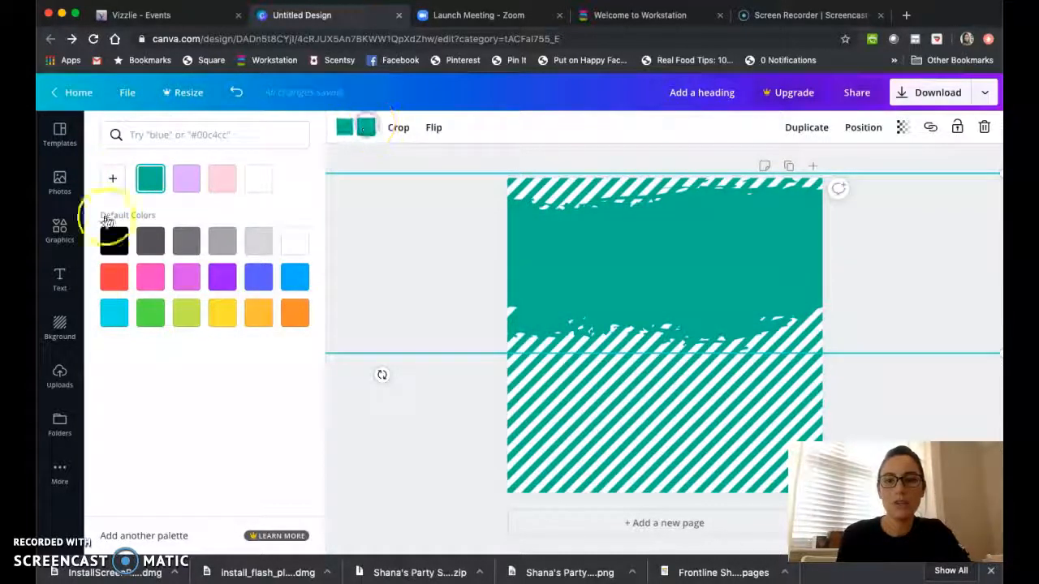
pyautogui.click(113, 179)
pyautogui.moveTo(233, 236); pyautogui.dragTo(139, 234)
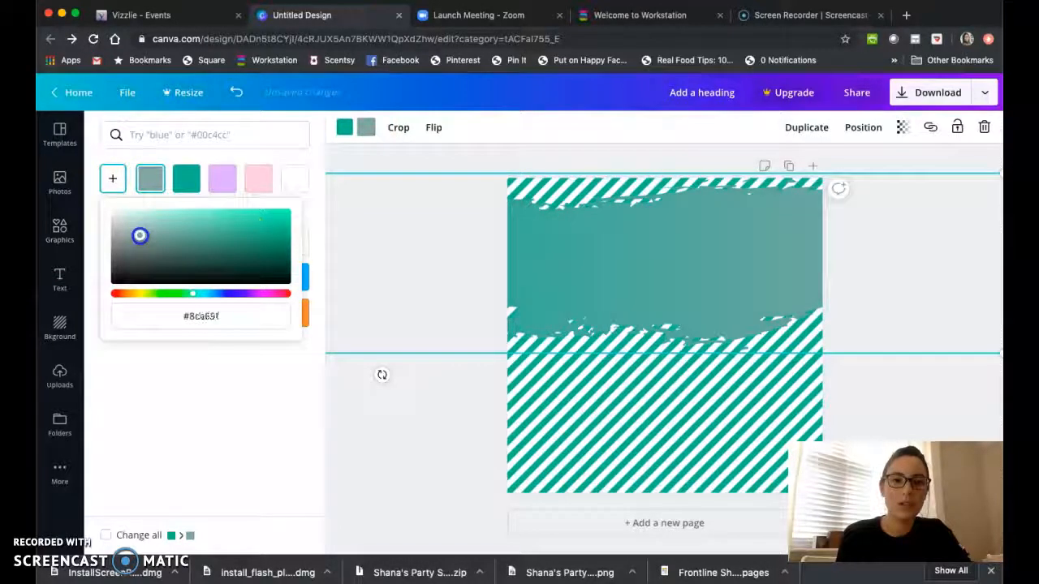
pyautogui.click(403, 223)
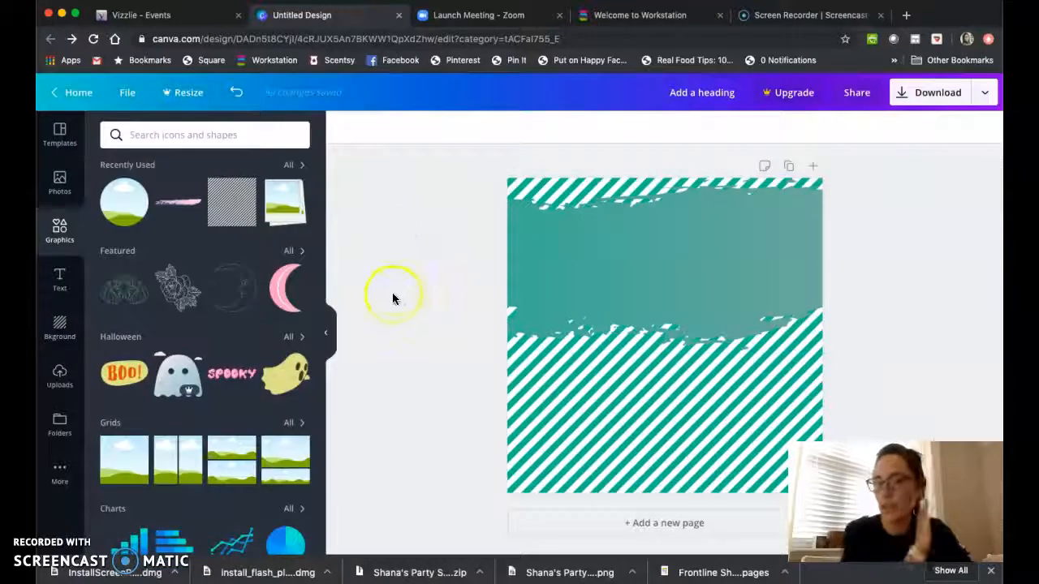
# - Move the teal brush stroke slightly down the canvas
pyautogui.click(656, 272)
pyautogui.moveTo(657, 282); pyautogui.dragTo(659, 285)
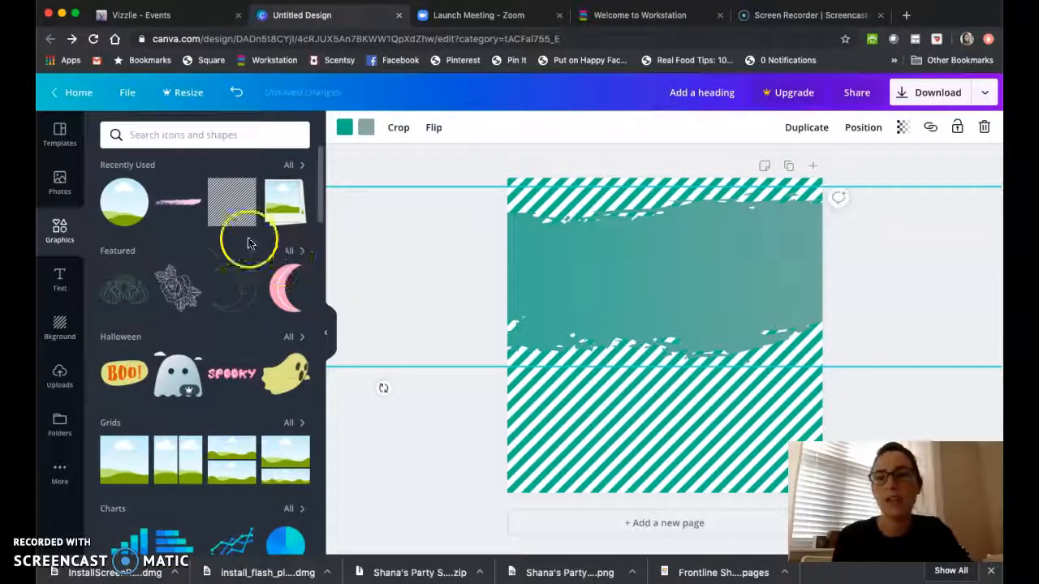
# - Add the circular photo frame and enlarge it to about two-thirds of the canvas width in the lower-right part of the design
pyautogui.click(128, 204)
pyautogui.moveTo(665, 346); pyautogui.dragTo(704, 387)
pyautogui.moveTo(578, 250); pyautogui.dragTo(608, 292)
pyautogui.moveTo(686, 371); pyautogui.dragTo(673, 353)
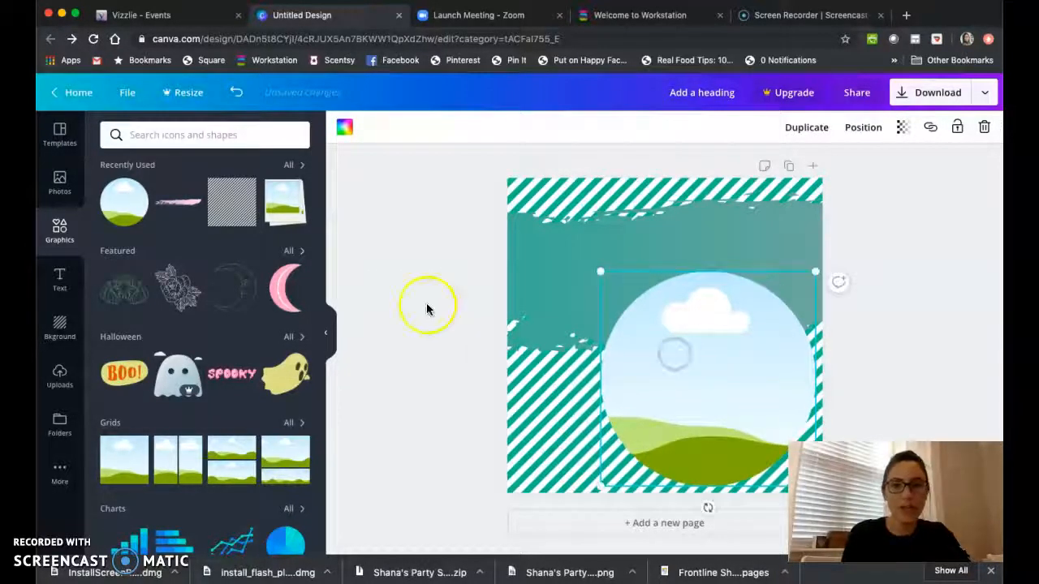
pyautogui.moveTo(599, 272); pyautogui.dragTo(614, 281)
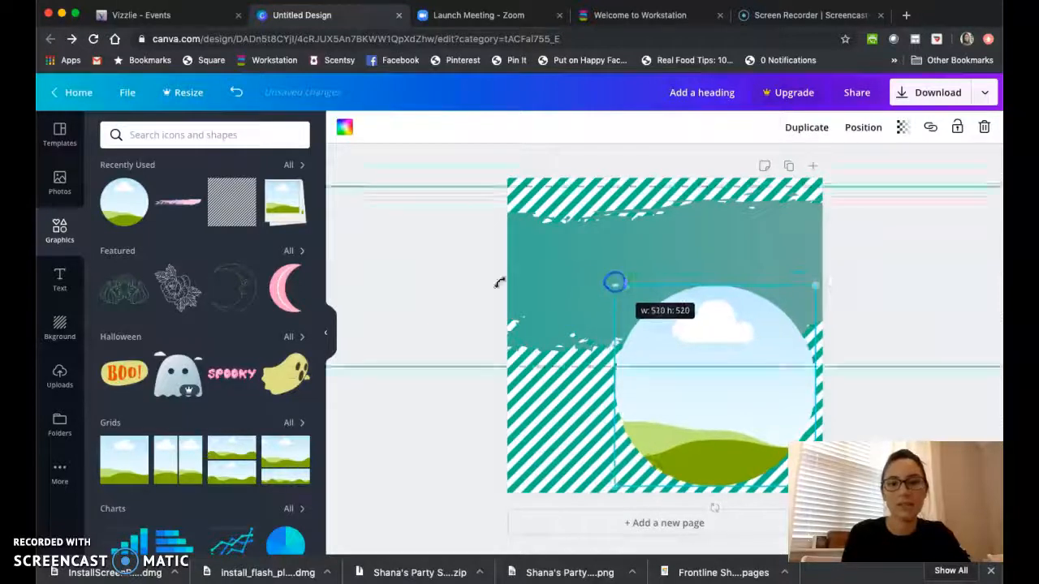
pyautogui.click(367, 257)
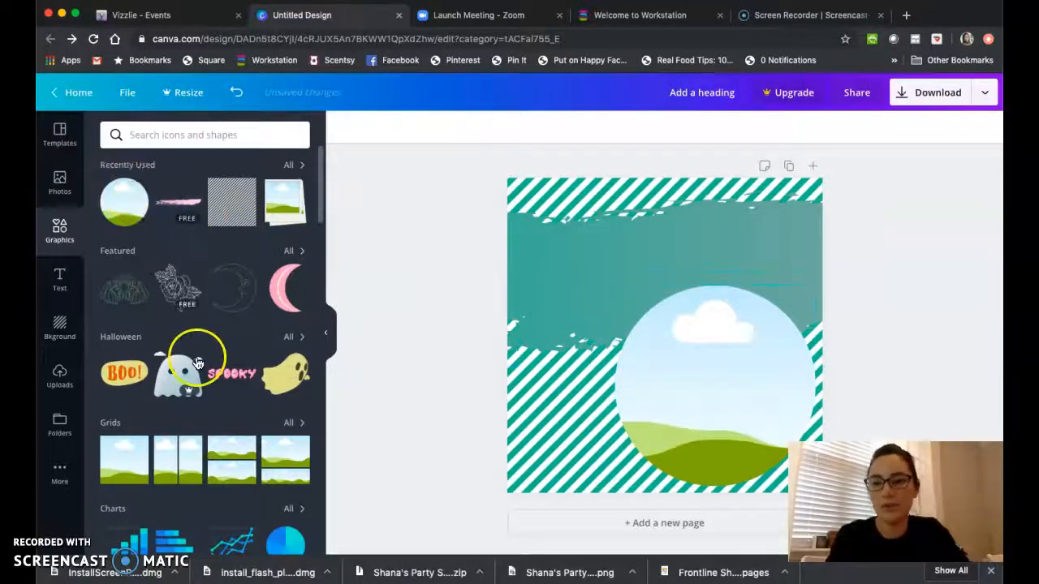
# - Look through the graphics library's categories, including frames, stickers, shapes and gradients
pyautogui.scroll(-3, 195, 361)
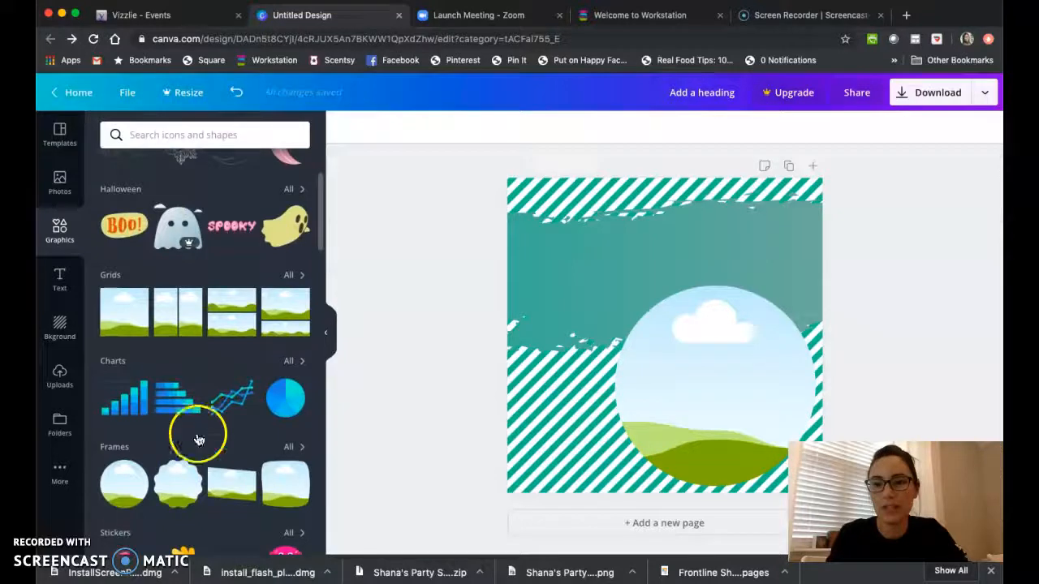
pyautogui.scroll(-3, 199, 440)
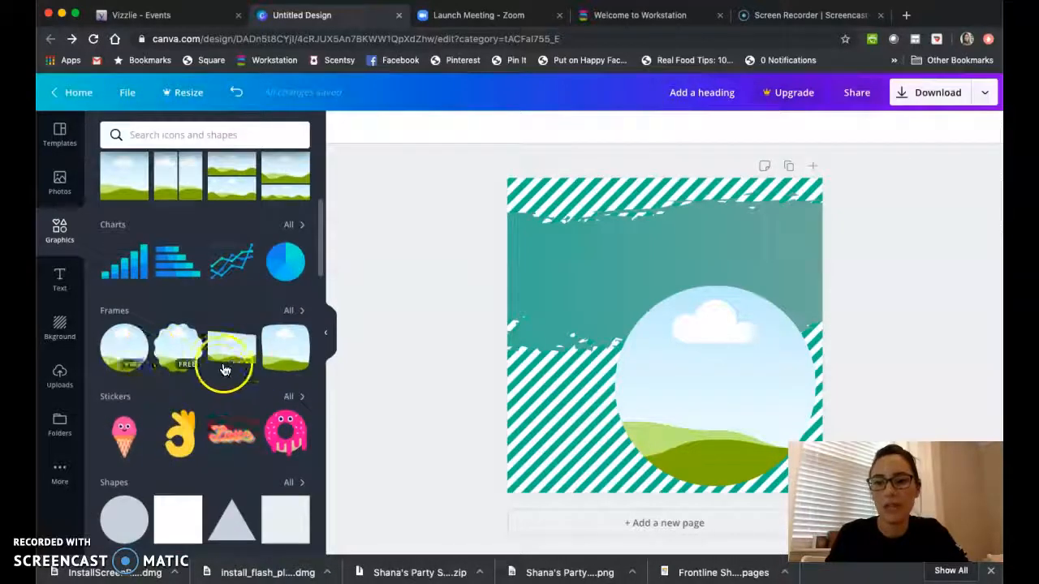
pyautogui.scroll(-3, 220, 373)
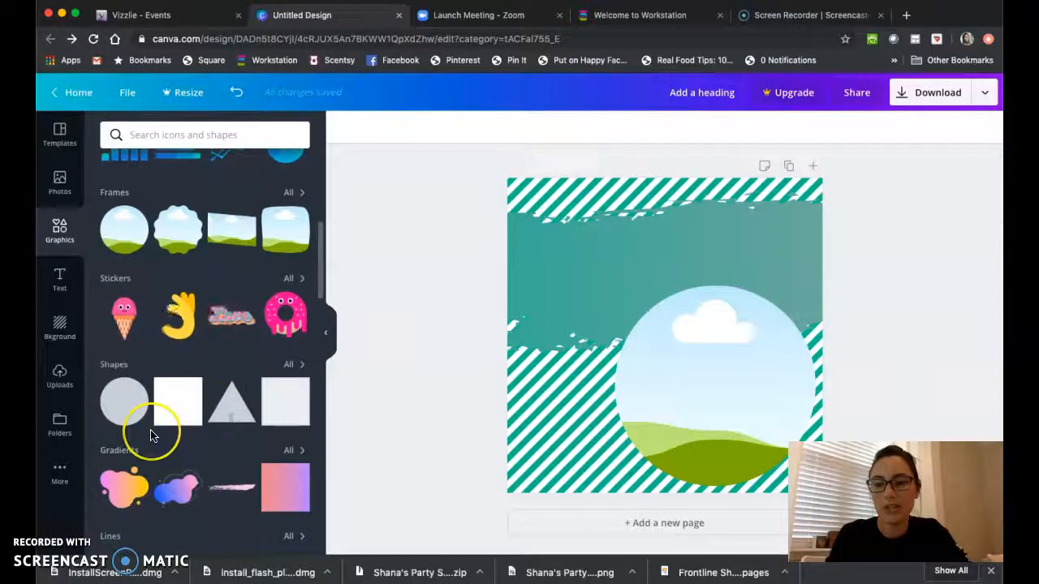
pyautogui.scroll(-9, 150, 435)
pyautogui.scroll(15, 150, 436)
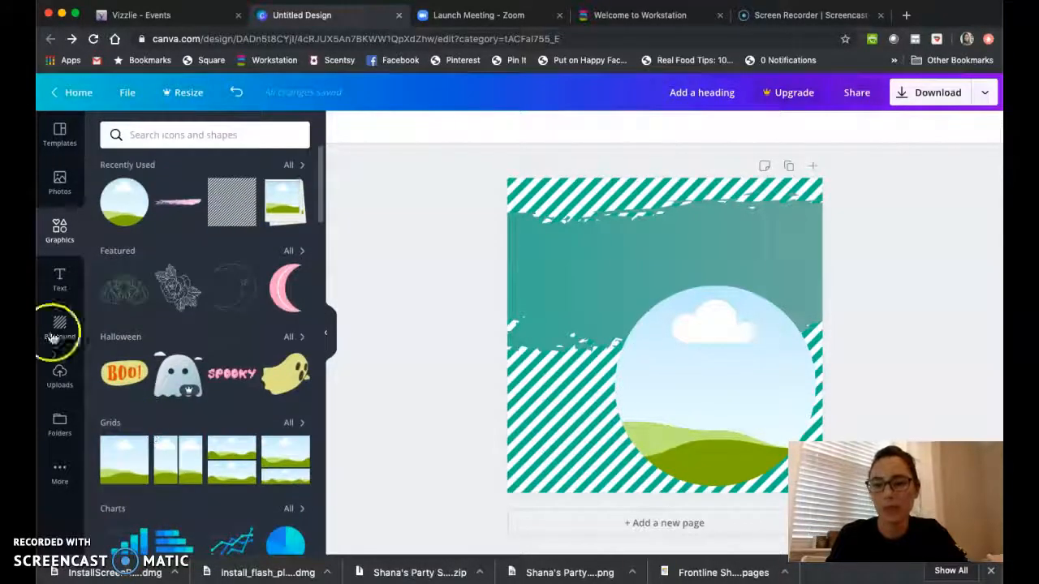
# - Fill the circular frame with the uploaded car selfie of the woman in glasses holding an iced drink
pyautogui.click(62, 375)
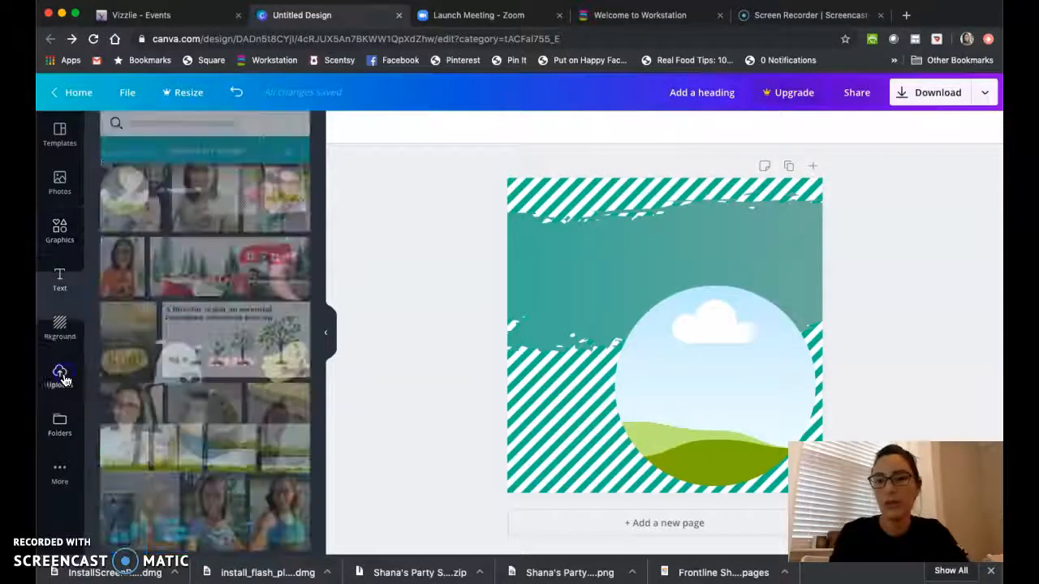
pyautogui.scroll(-2, 292, 398)
pyautogui.moveTo(132, 363); pyautogui.dragTo(718, 365)
pyautogui.click(927, 311)
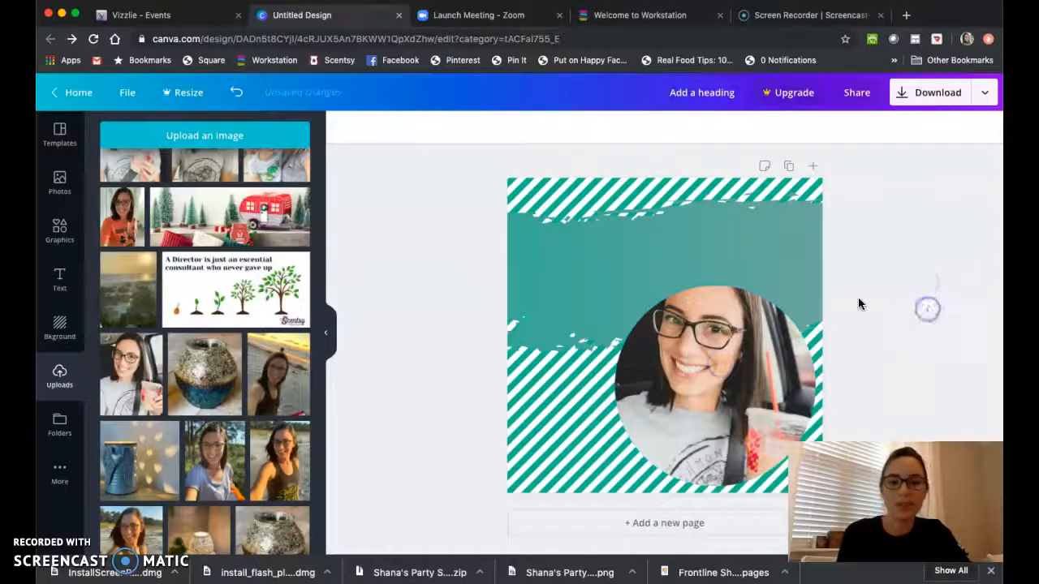
# - Add a heading reading "Congrats on earning" to the design
pyautogui.click(64, 279)
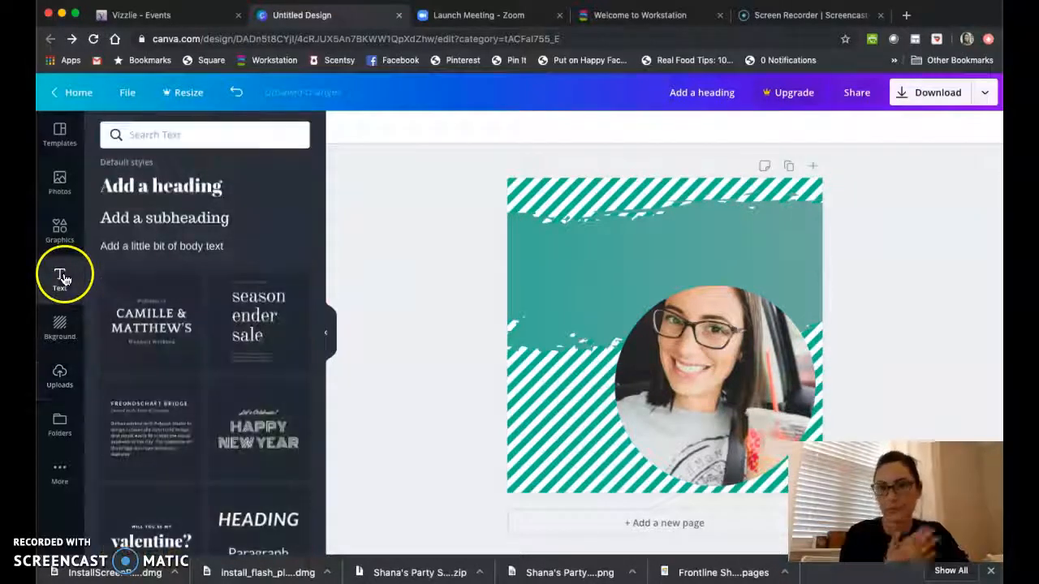
pyautogui.click(158, 195)
pyautogui.write('Congrats on earning')
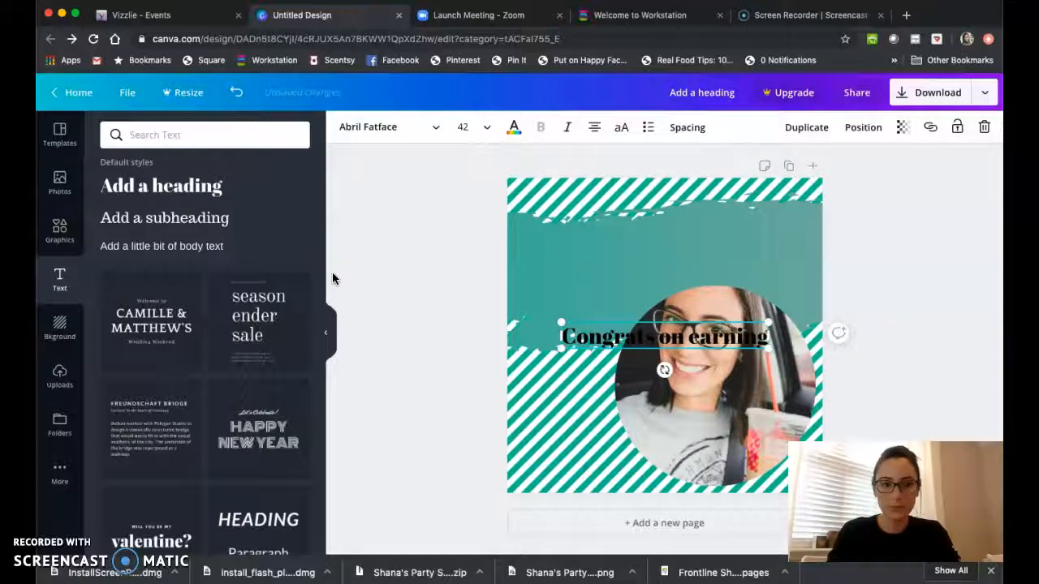
# - Change the heading's font to Antonio Light and move it to the upper-left part of the brush stroke
pyautogui.click(390, 128)
pyautogui.scroll(-5, 280, 328)
pyautogui.scroll(-10, 283, 332)
pyautogui.scroll(-10, 283, 332)
pyautogui.scroll(10, 283, 331)
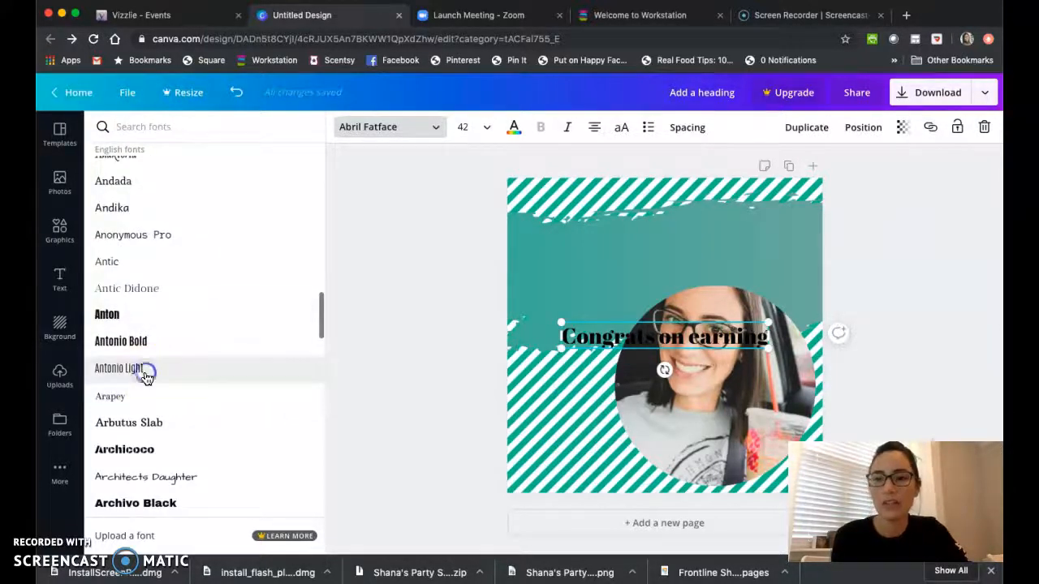
pyautogui.click(930, 291)
pyautogui.moveTo(701, 333); pyautogui.dragTo(638, 226)
# - Add a second Antonio Light text reading "Level 2" directly beneath the "Congrats on earning" heading
pyautogui.click(599, 233)
pyautogui.write('Congrats on earning')
pyautogui.moveTo(621, 245); pyautogui.dragTo(626, 264)
pyautogui.doubleClick(626, 264)
pyautogui.press('BackSpace')
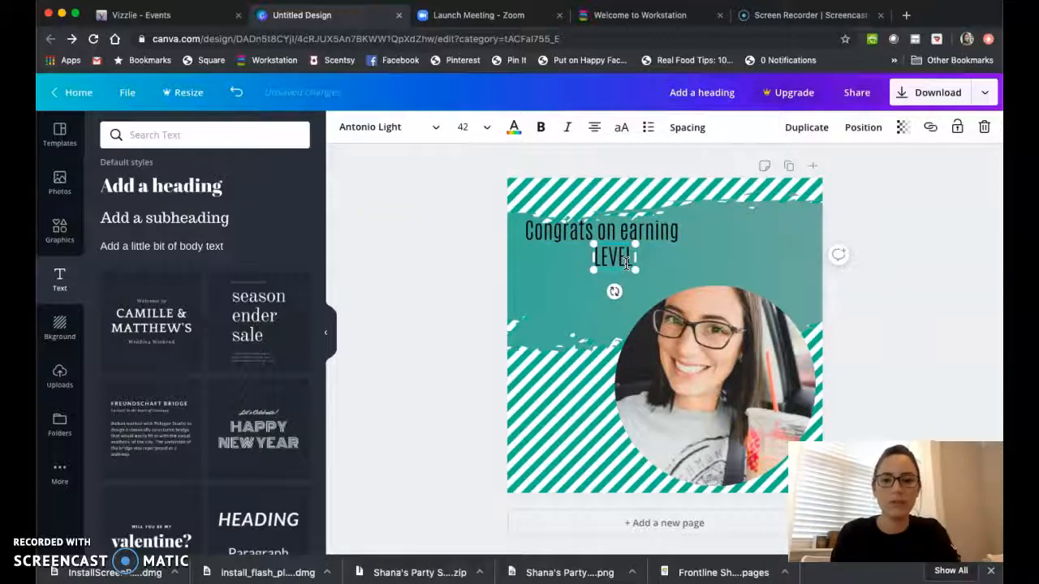
pyautogui.write('Lev')
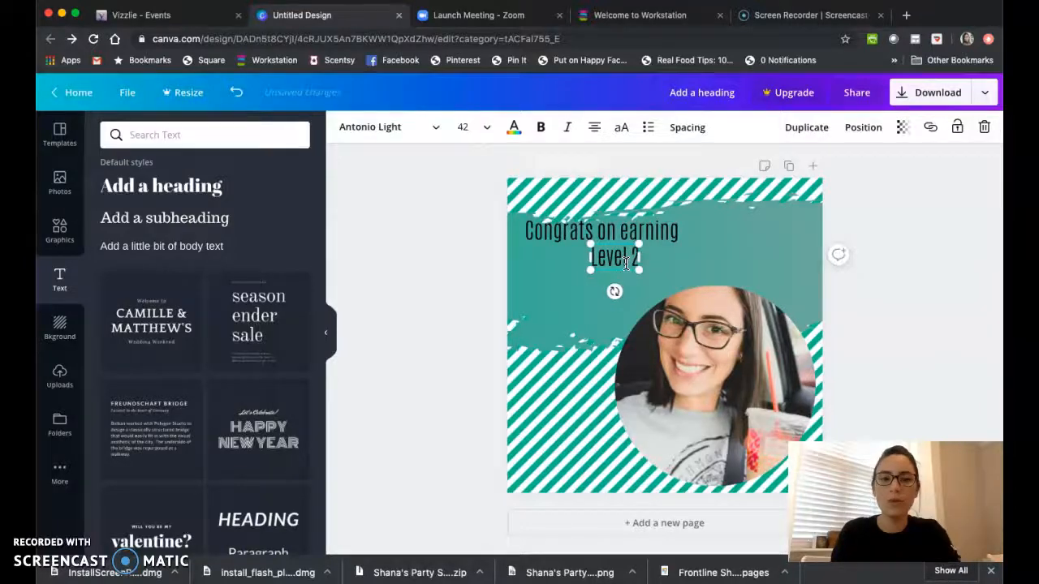
# - Change the "Level 2" text's font to Lemon Tuesday
pyautogui.click(388, 128)
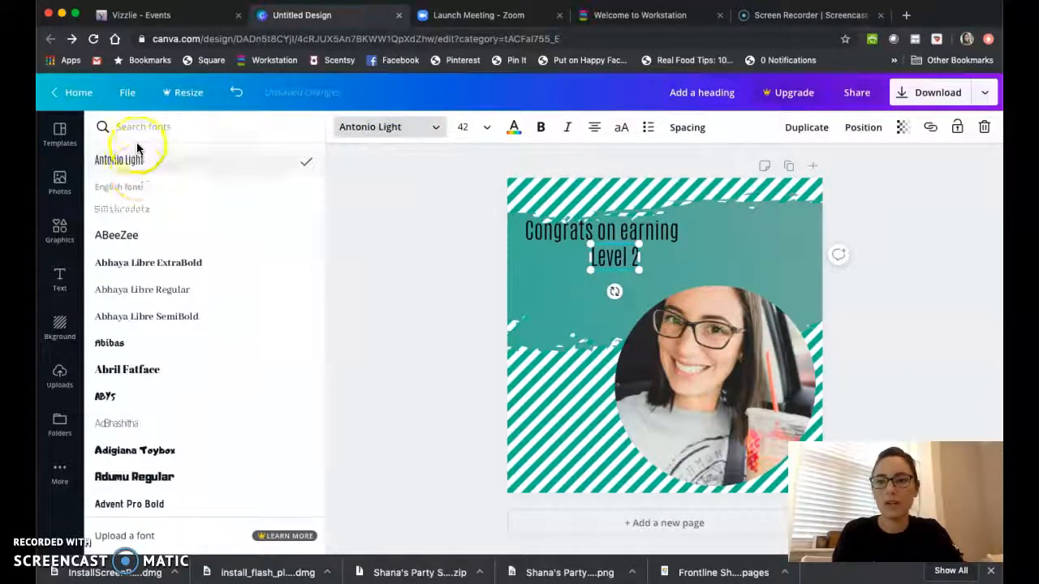
pyautogui.write('lemon')
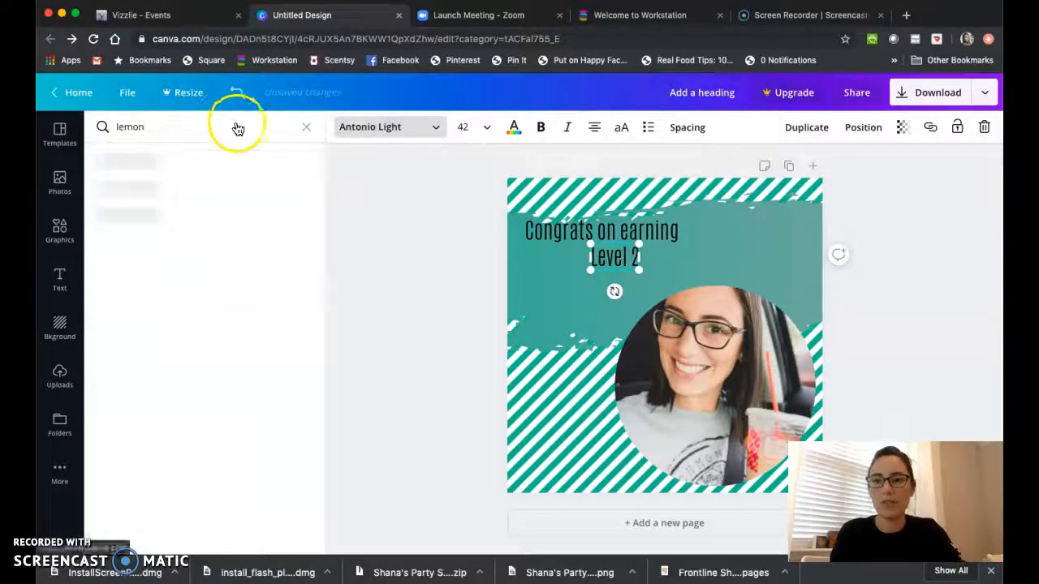
pyautogui.click(140, 163)
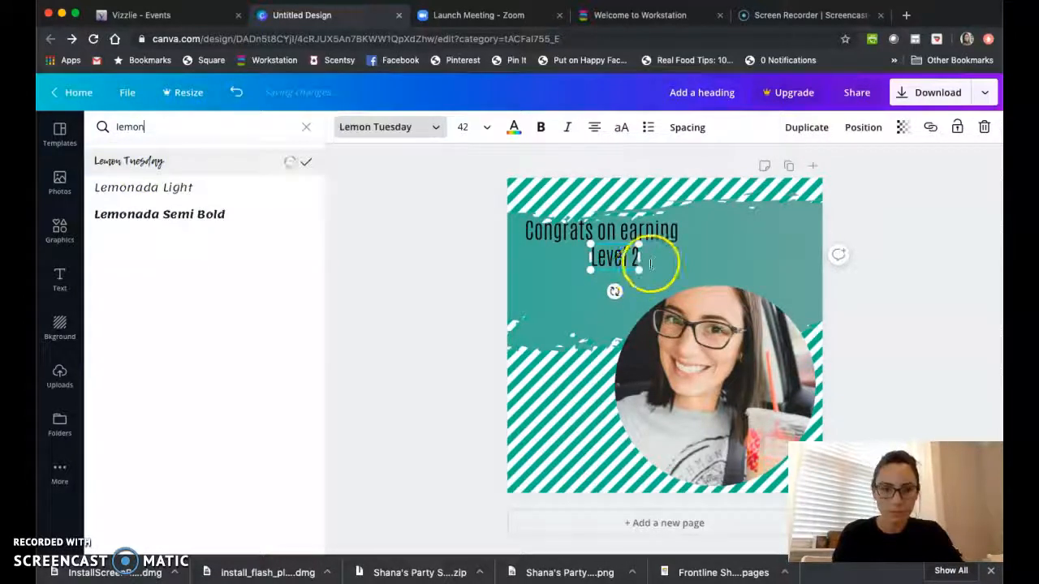
pyautogui.click(737, 256)
# - Enlarge the "Level 2" text to size 66.6 and place it to the right of "Congrats on earning"
pyautogui.click(637, 265)
pyautogui.moveTo(645, 270)
pyautogui.mouseDown()
pyautogui.moveTo(684, 287)
pyautogui.moveTo(738, 240)
pyautogui.moveTo(622, 278)
pyautogui.moveTo(612, 270)
pyautogui.mouseUp()
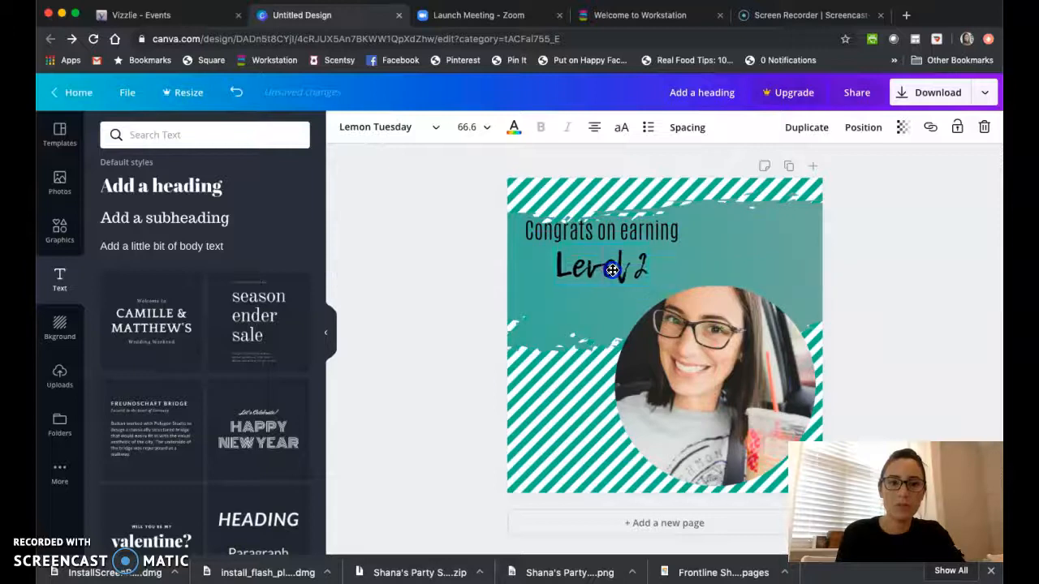
pyautogui.moveTo(671, 260); pyautogui.dragTo(743, 238)
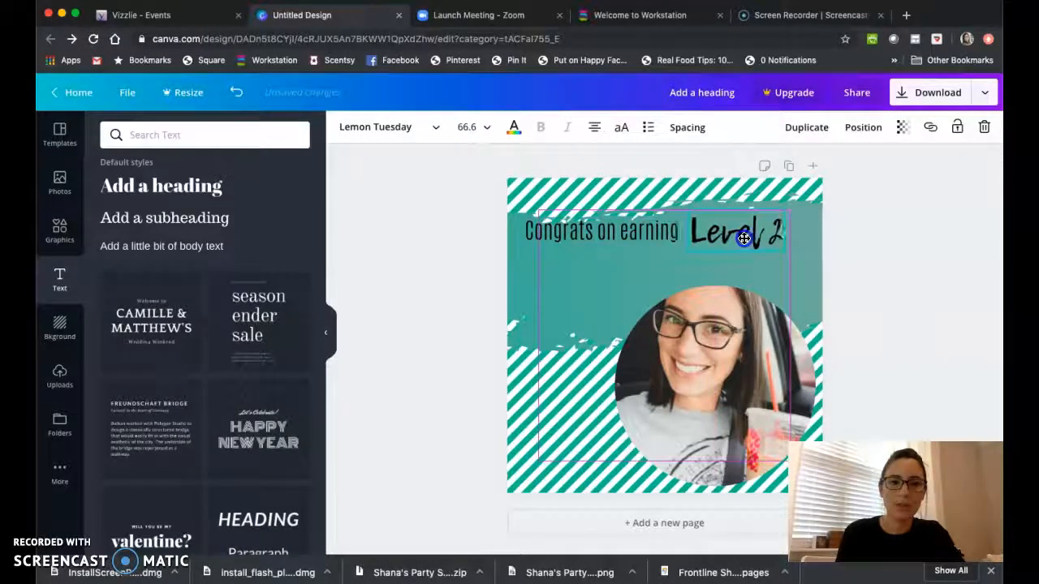
pyautogui.click(759, 259)
# - Add a copy of the heading beneath it reading "of our Slingshot Incentive!!" on two lines, roughly centered under "Congrats on earning"
pyautogui.click(600, 231)
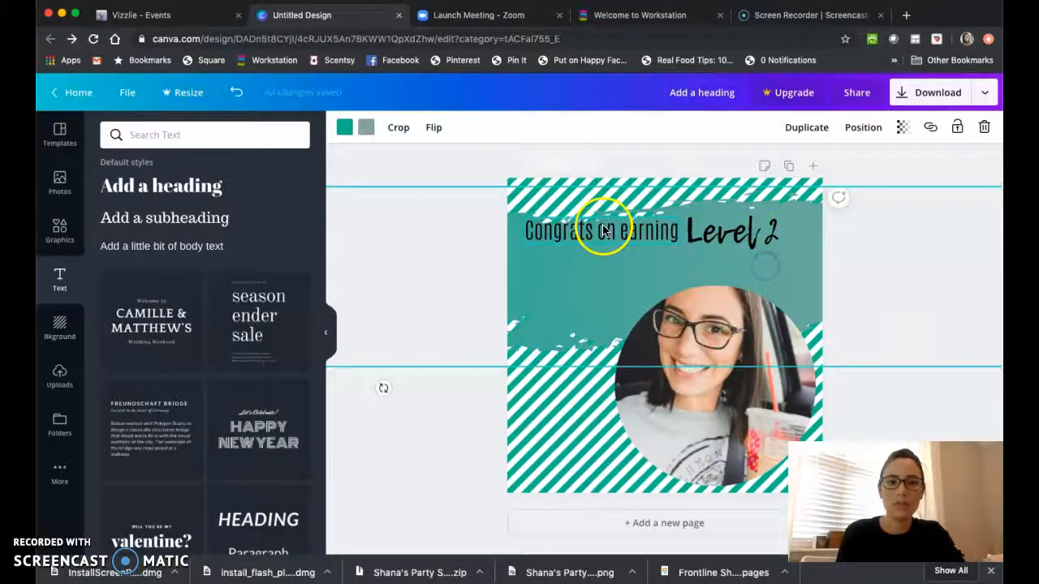
pyautogui.moveTo(602, 231); pyautogui.dragTo(612, 266)
pyautogui.doubleClick(611, 266)
pyautogui.press('BackSpace')
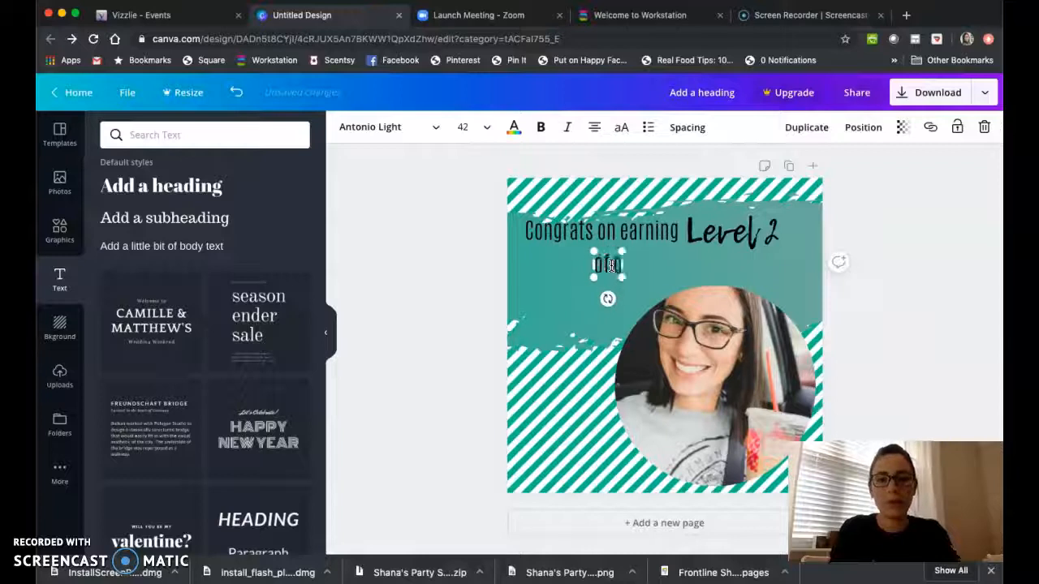
pyautogui.write('of our Slingshot')
pyautogui.press('Return')
pyautogui.write('Inn')
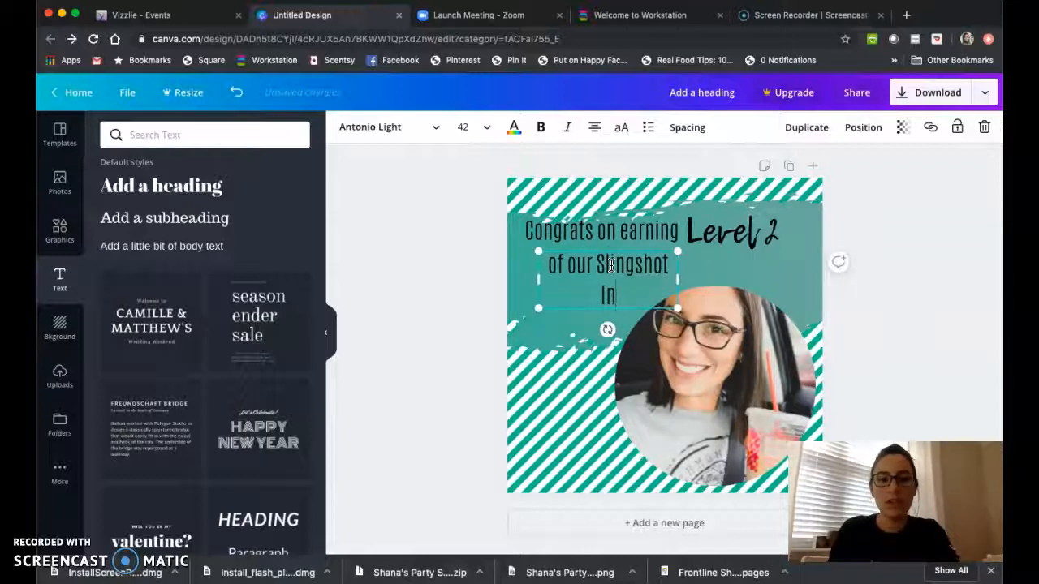
pyautogui.write('entive!!')
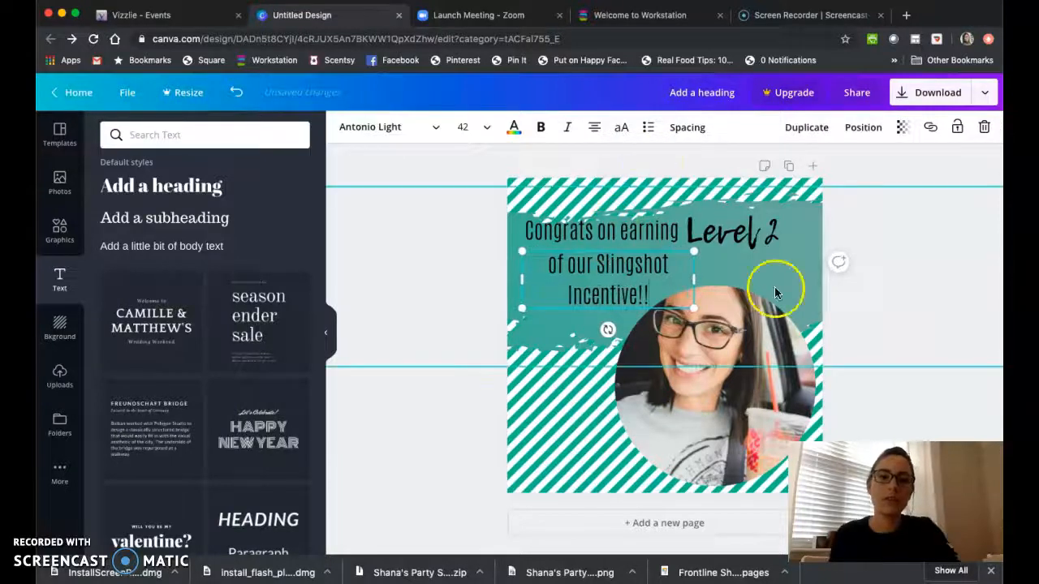
pyautogui.click(883, 278)
pyautogui.moveTo(633, 267); pyautogui.dragTo(625, 271)
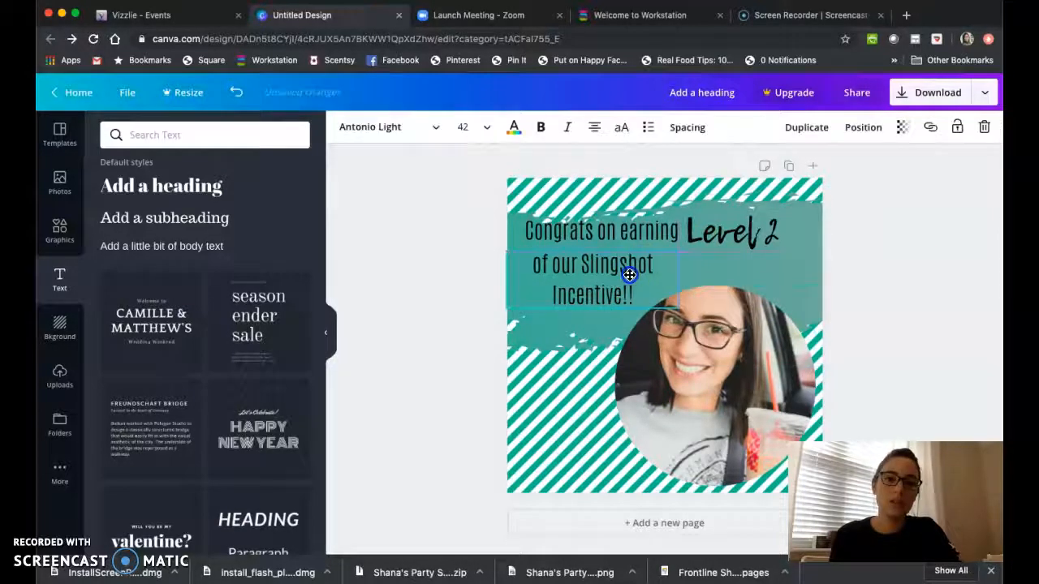
# - Enlarge the "Level 2" text to size 87.2 and position it to the right of the other text lines
pyautogui.click(774, 249)
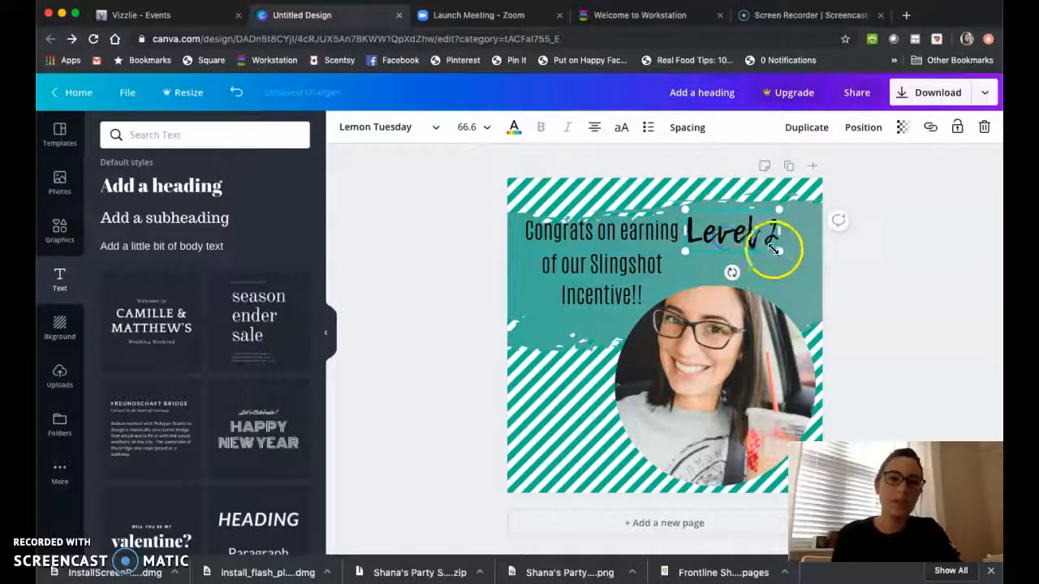
pyautogui.moveTo(779, 259); pyautogui.dragTo(832, 311)
pyautogui.moveTo(746, 235); pyautogui.dragTo(715, 255)
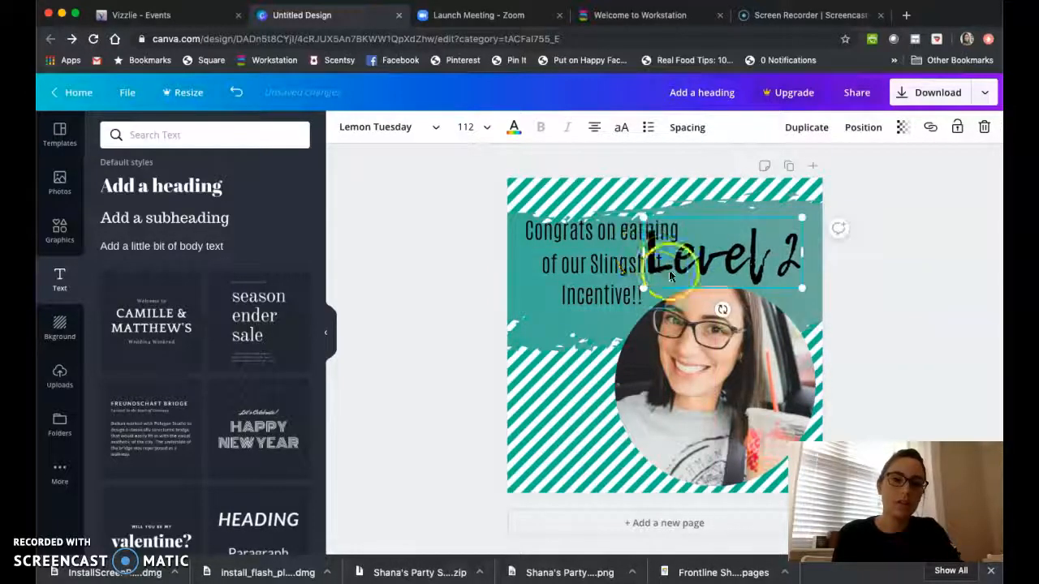
pyautogui.moveTo(666, 277); pyautogui.dragTo(717, 263)
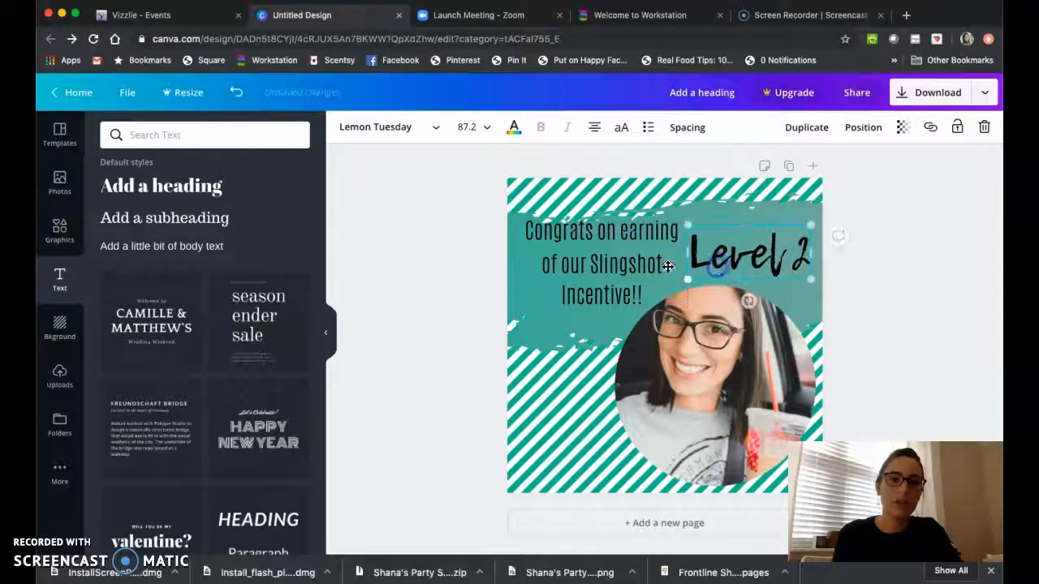
# - Lower the "of our Slingshot Incentive!!" text and line up its left edge with "Congrats on earning", leaving a gap between them
pyautogui.click(608, 266)
pyautogui.moveTo(608, 265)
pyautogui.mouseDown()
pyautogui.moveTo(598, 287)
pyautogui.moveTo(598, 271)
pyautogui.moveTo(606, 277)
pyautogui.mouseUp()
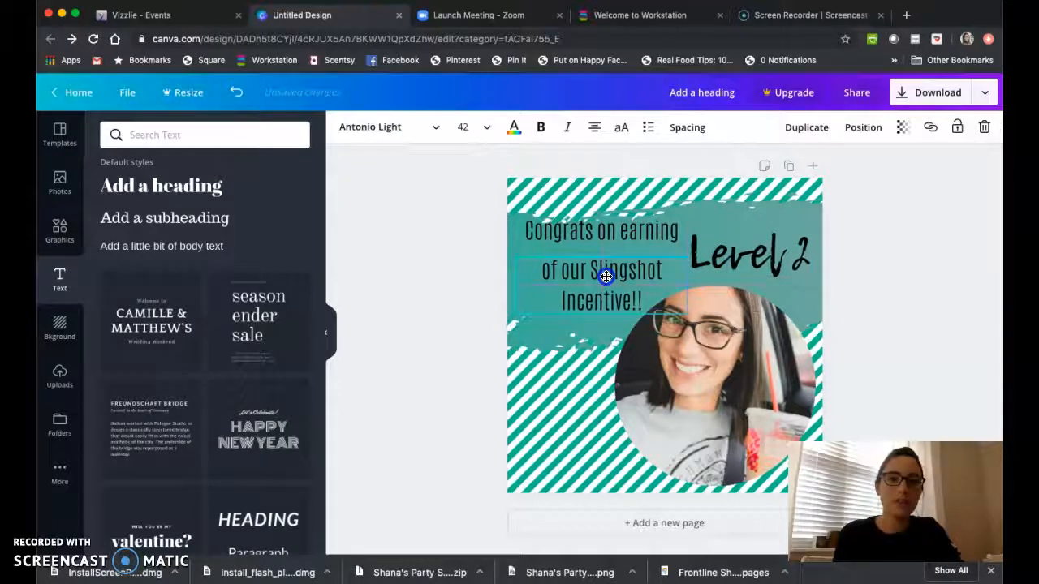
pyautogui.click(918, 265)
pyautogui.moveTo(600, 291); pyautogui.dragTo(598, 295)
pyautogui.moveTo(596, 231)
pyautogui.mouseDown()
pyautogui.moveTo(576, 230)
pyautogui.moveTo(591, 231)
pyautogui.mouseUp()
pyautogui.moveTo(574, 297); pyautogui.dragTo(557, 300)
pyautogui.click(670, 251)
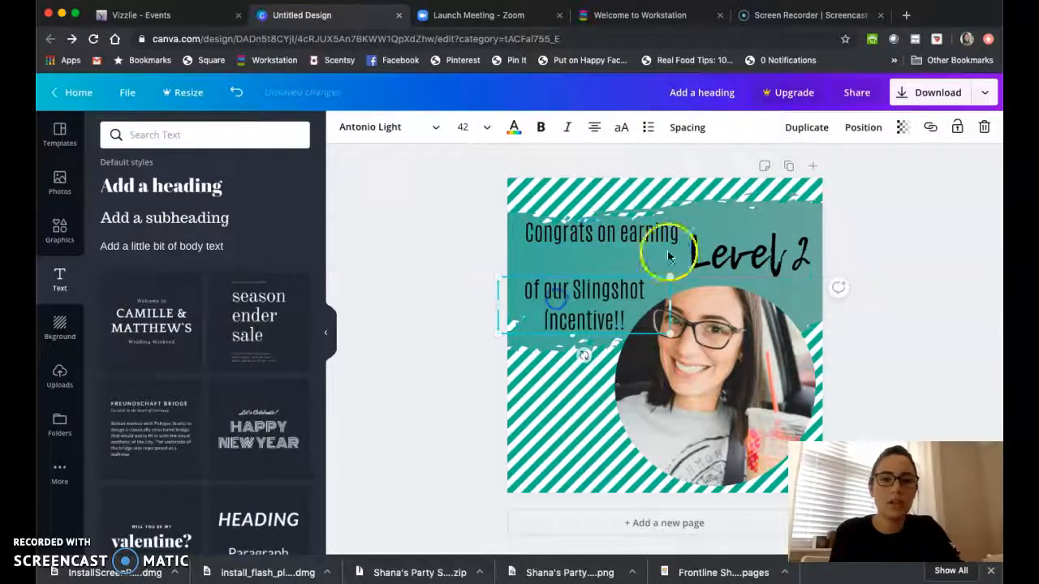
# - Shrink the "Level 2" text and fit it between "Congrats on earning" and "of our Slingshot", nudging the lower text down
pyautogui.click(734, 245)
pyautogui.moveTo(791, 236); pyautogui.dragTo(588, 260)
pyautogui.moveTo(593, 305); pyautogui.dragTo(591, 309)
pyautogui.click(936, 271)
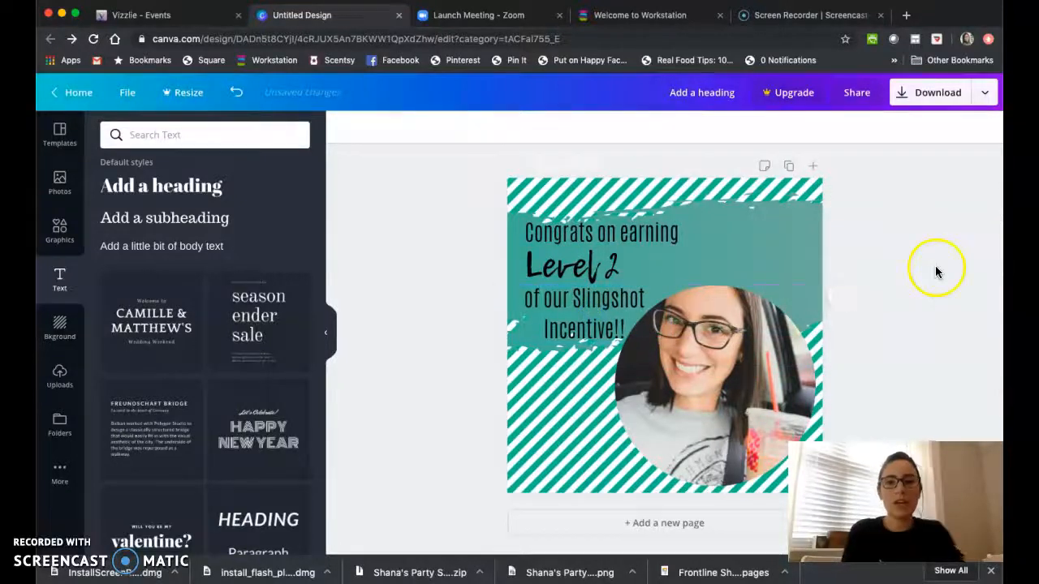
# - Try searching the text library for "arrow"
pyautogui.click(219, 132)
pyautogui.write('arrow')
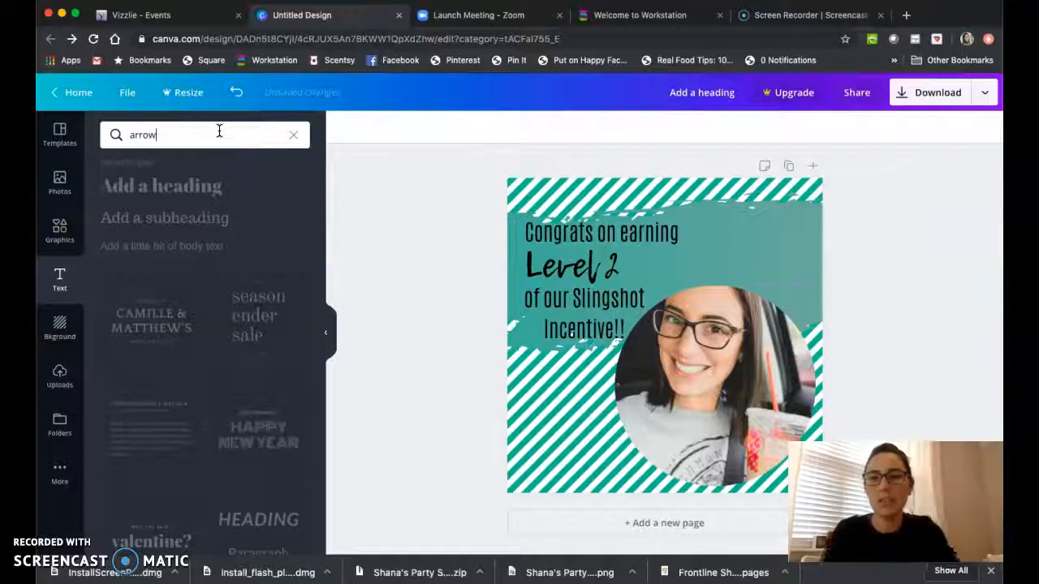
pyautogui.press('Return')
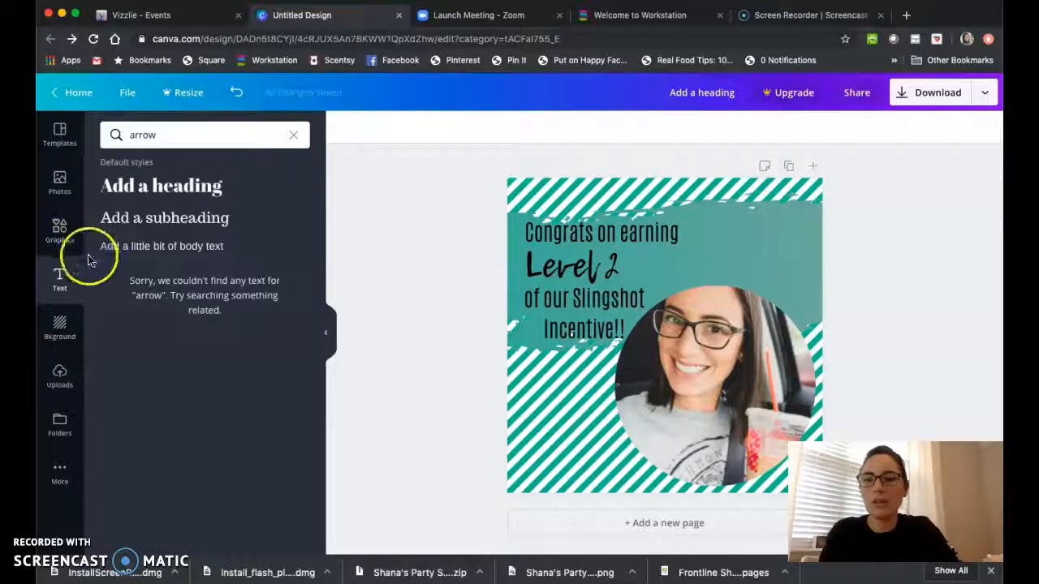
# - Search the graphics library for "arrow" and add the thick white double-loop arrow to the design
pyautogui.click(58, 228)
pyautogui.click(184, 136)
pyautogui.write('arrow')
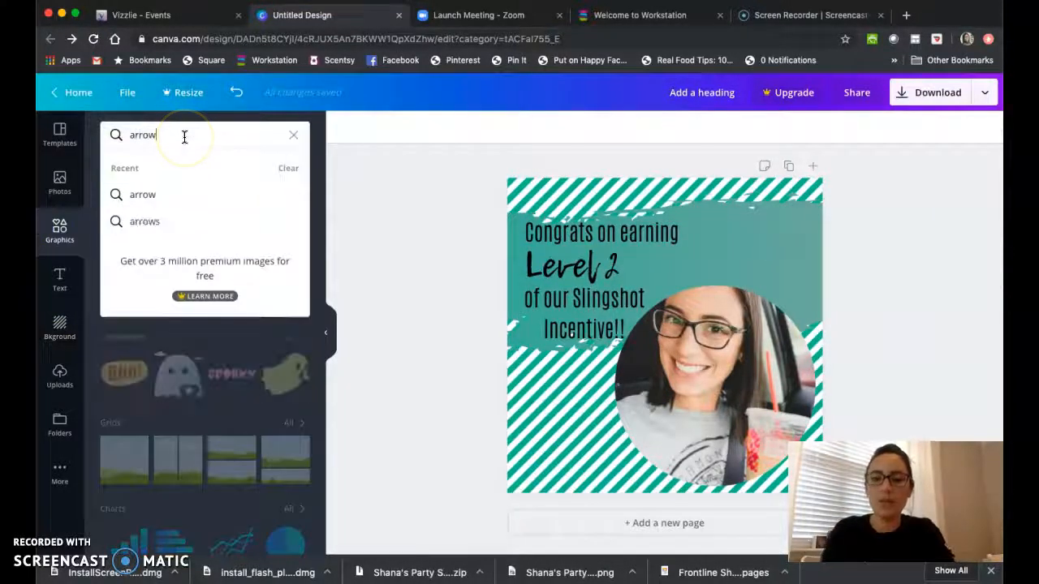
pyautogui.press('Return')
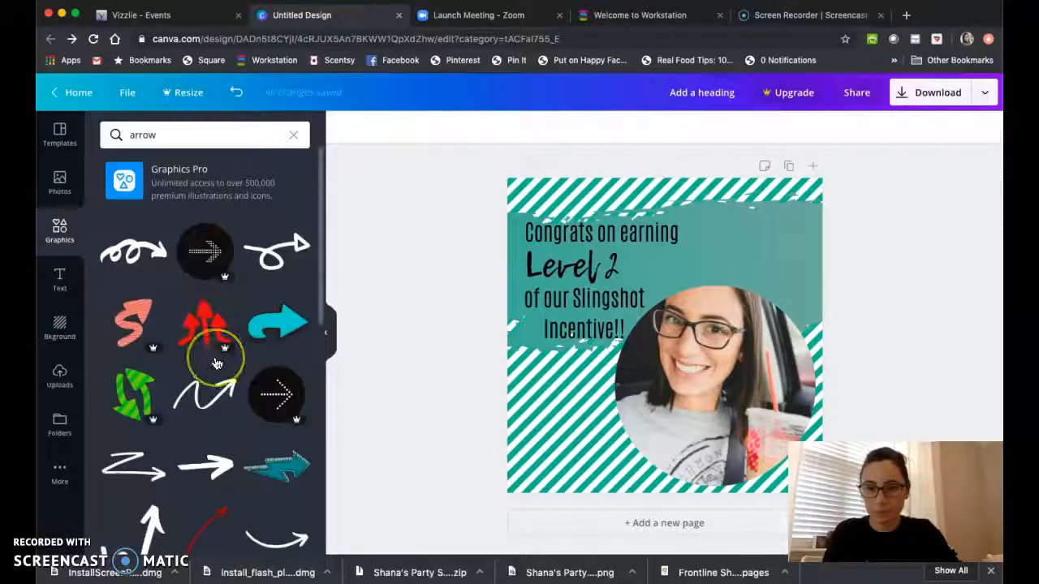
pyautogui.scroll(-2, 216, 363)
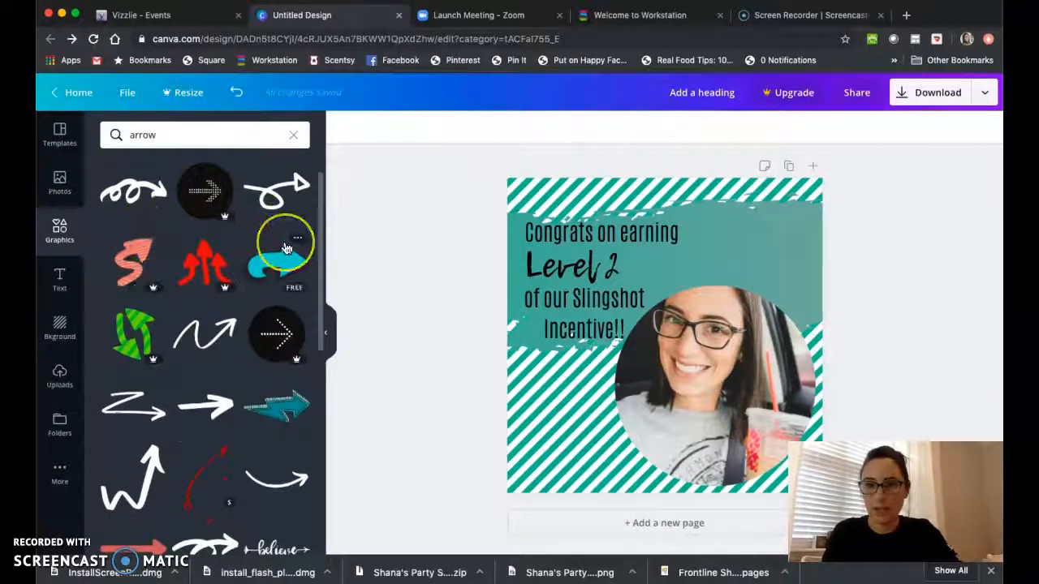
pyautogui.scroll(-3, 278, 235)
pyautogui.scroll(-4, 284, 247)
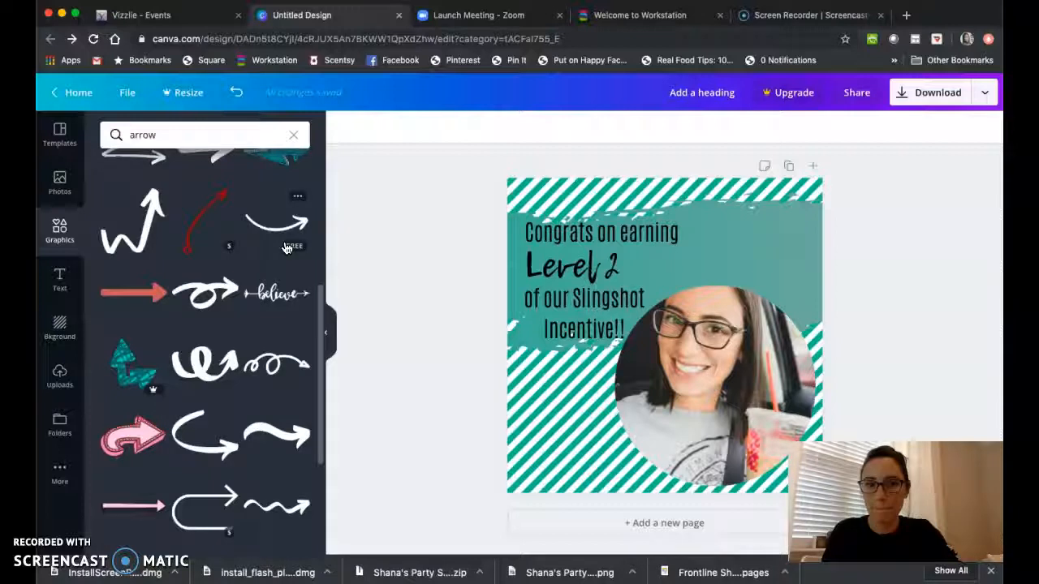
pyautogui.scroll(-2, 287, 248)
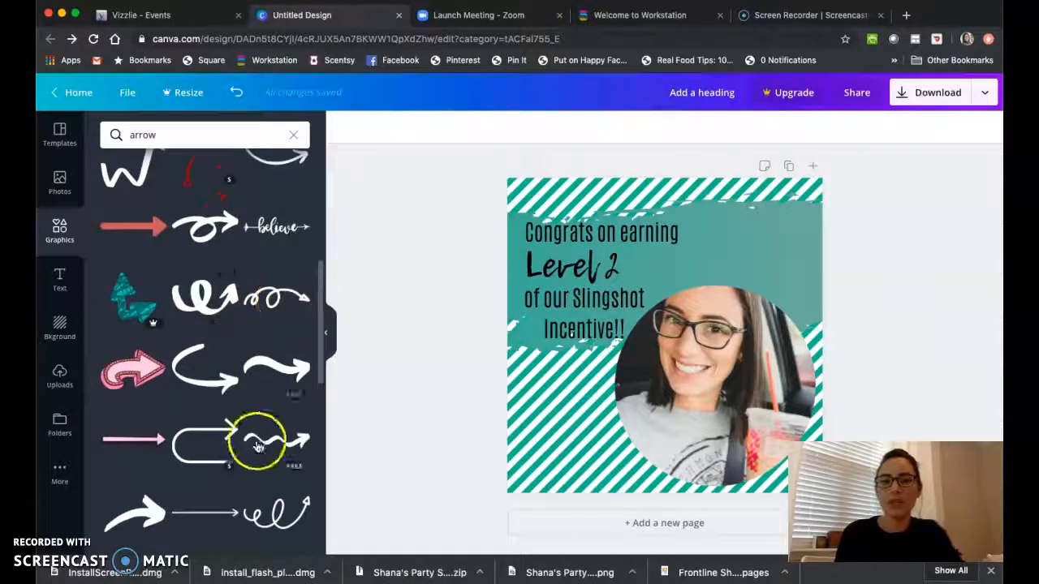
pyautogui.click(212, 292)
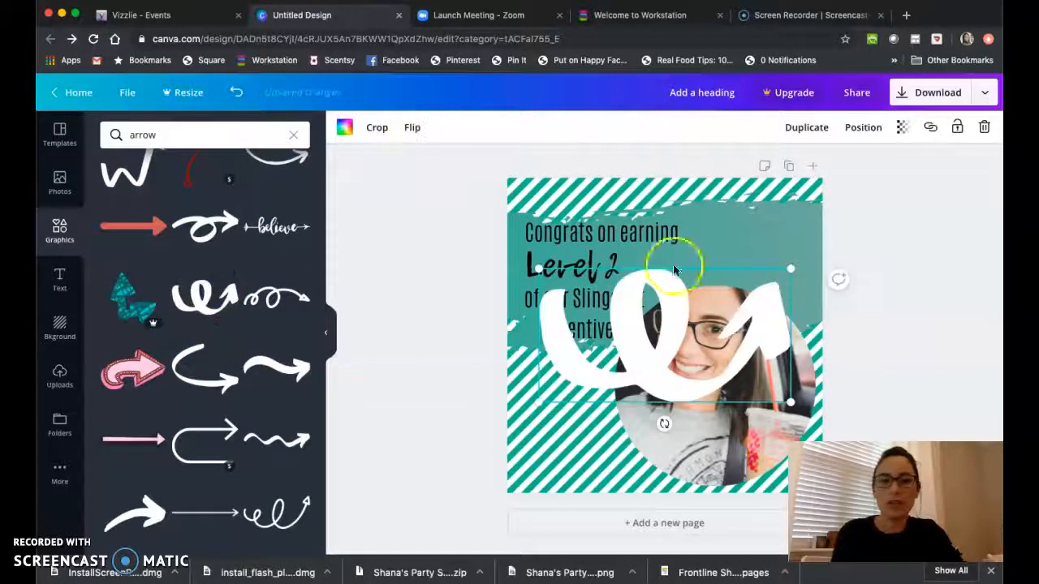
# - Flip the arrow vertically, shrink and tilt it, and place it beside "Level 2" with its tip toward the circular photo
pyautogui.click(411, 130)
pyautogui.click(430, 187)
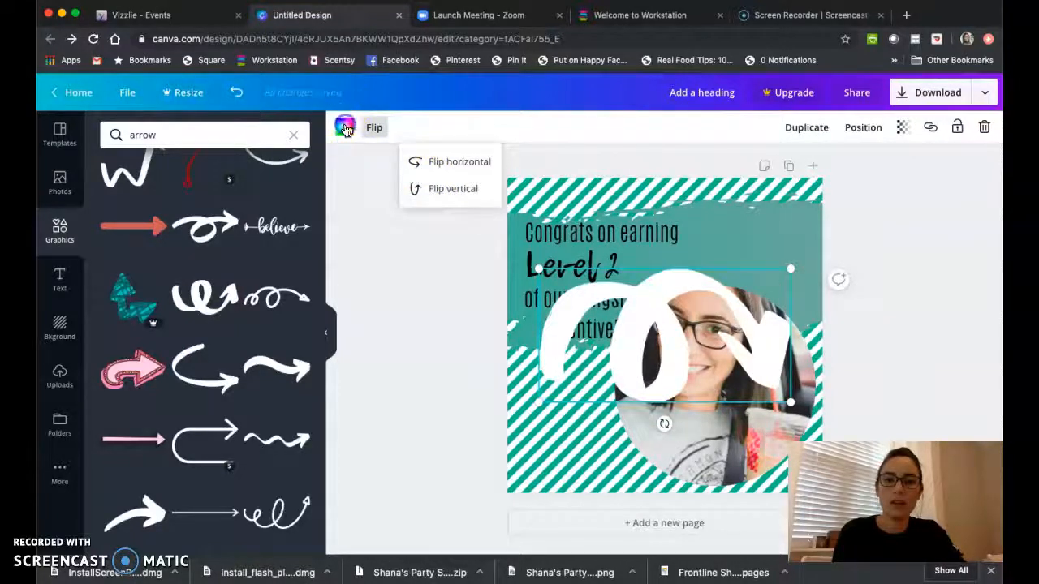
pyautogui.click(345, 129)
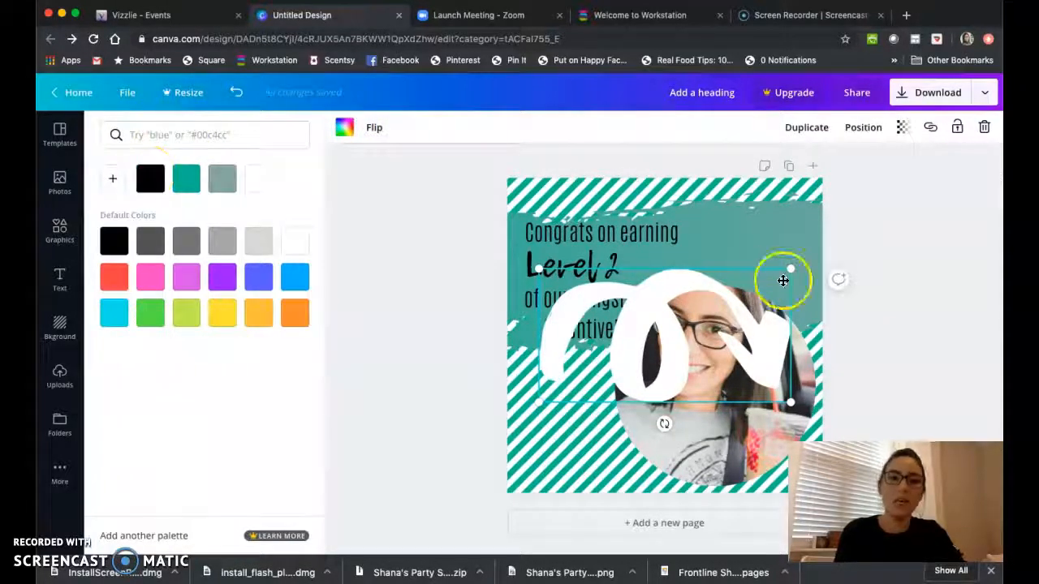
pyautogui.moveTo(662, 316)
pyautogui.mouseDown()
pyautogui.moveTo(607, 343)
pyautogui.moveTo(614, 361)
pyautogui.mouseUp()
pyautogui.moveTo(576, 392); pyautogui.dragTo(738, 273)
pyautogui.moveTo(774, 245); pyautogui.dragTo(747, 262)
pyautogui.moveTo(722, 308); pyautogui.dragTo(649, 275)
pyautogui.click(799, 258)
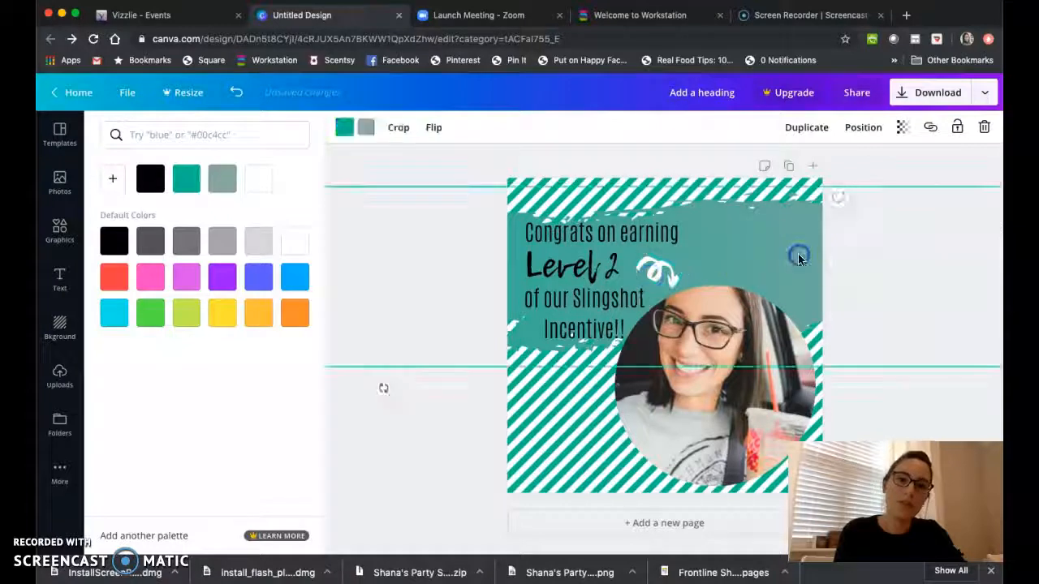
# - Recolor the loop arrow black and enlarge it slightly toward the "Level 2" text
pyautogui.click(659, 267)
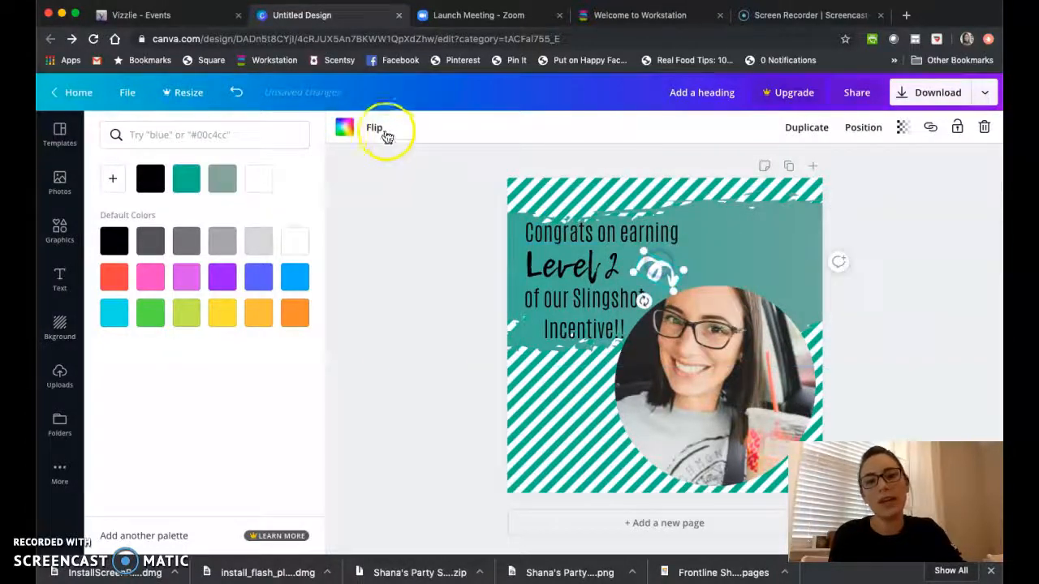
pyautogui.click(342, 132)
pyautogui.click(341, 131)
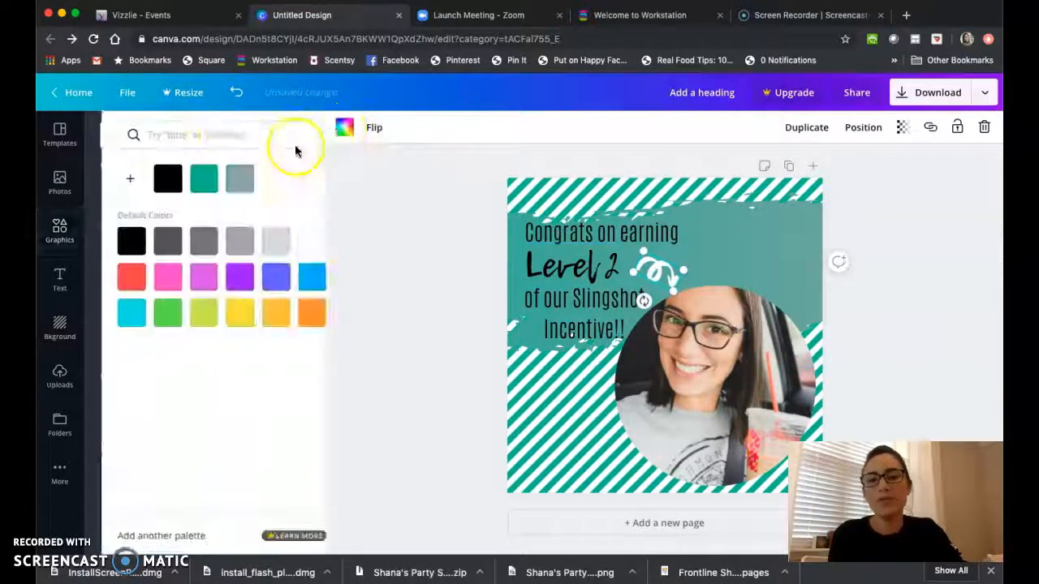
pyautogui.click(150, 175)
pyautogui.click(982, 282)
pyautogui.click(654, 276)
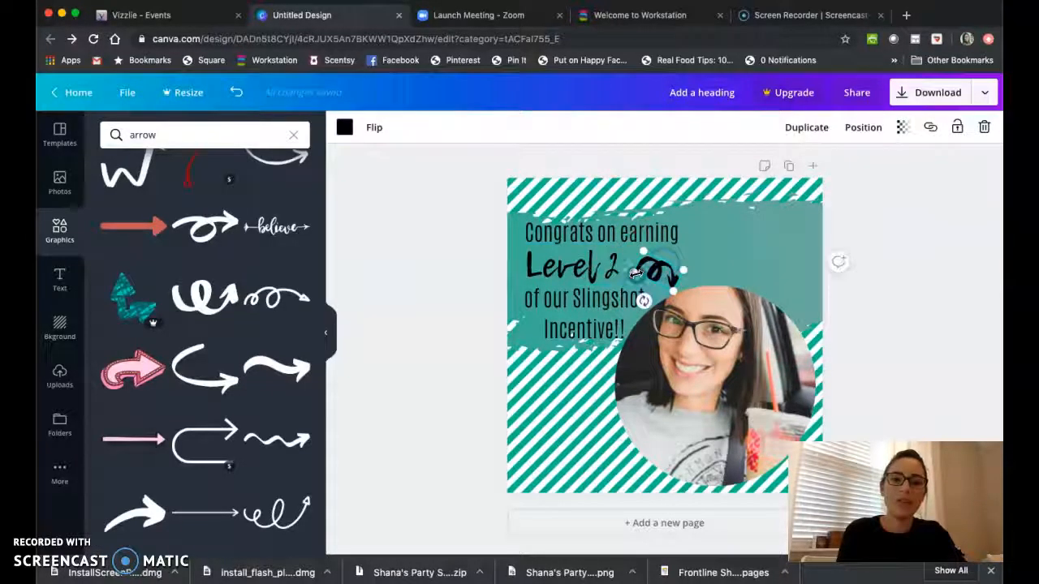
pyautogui.moveTo(635, 273); pyautogui.dragTo(627, 274)
pyautogui.click(906, 276)
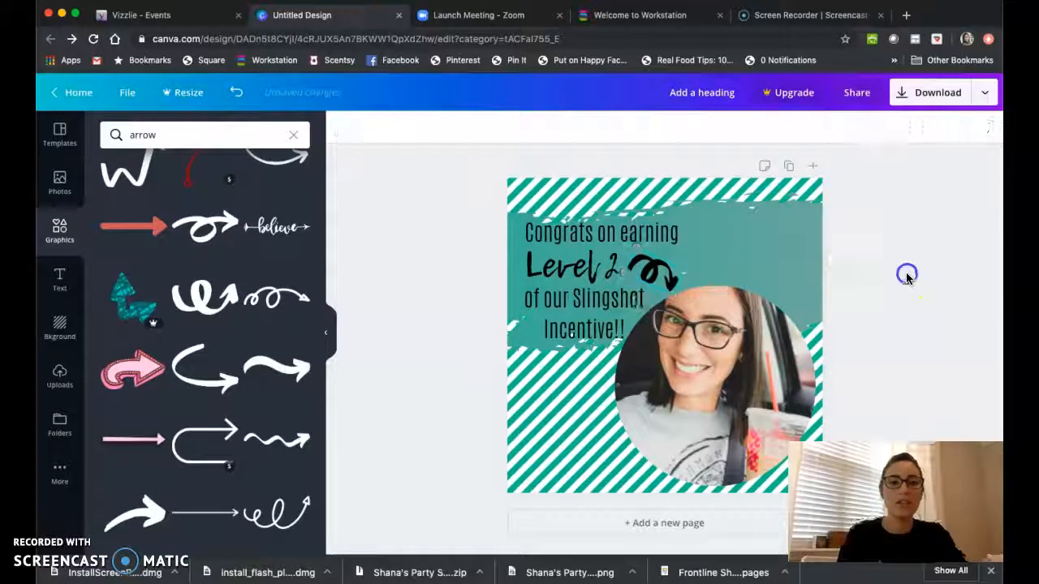
# - Return to the Canva home page and open the existing "The Real MVPs" design from the saved designs
pyautogui.click(695, 417)
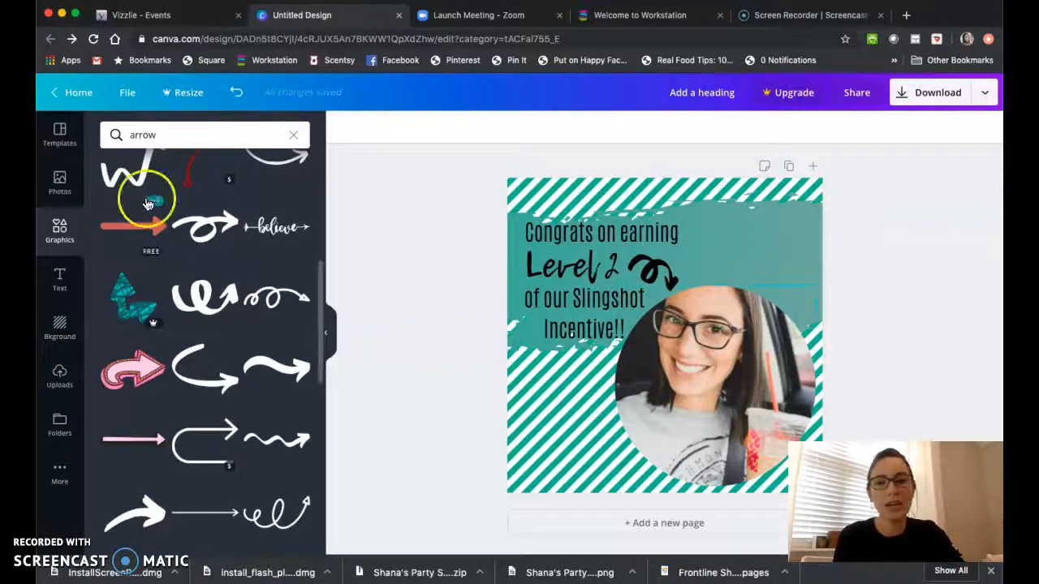
pyautogui.click(73, 92)
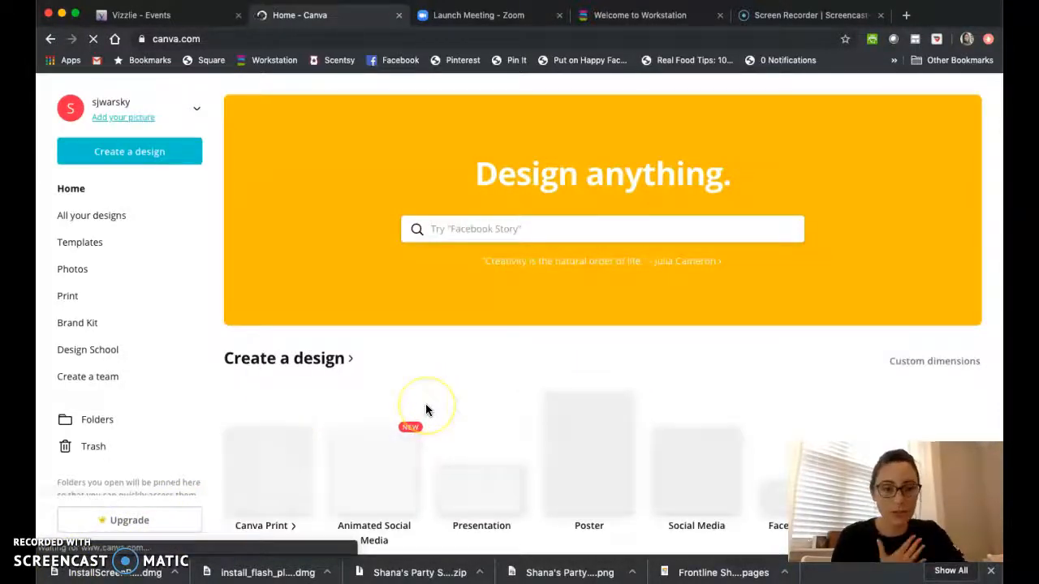
pyautogui.scroll(-3, 425, 404)
pyautogui.scroll(-5, 426, 410)
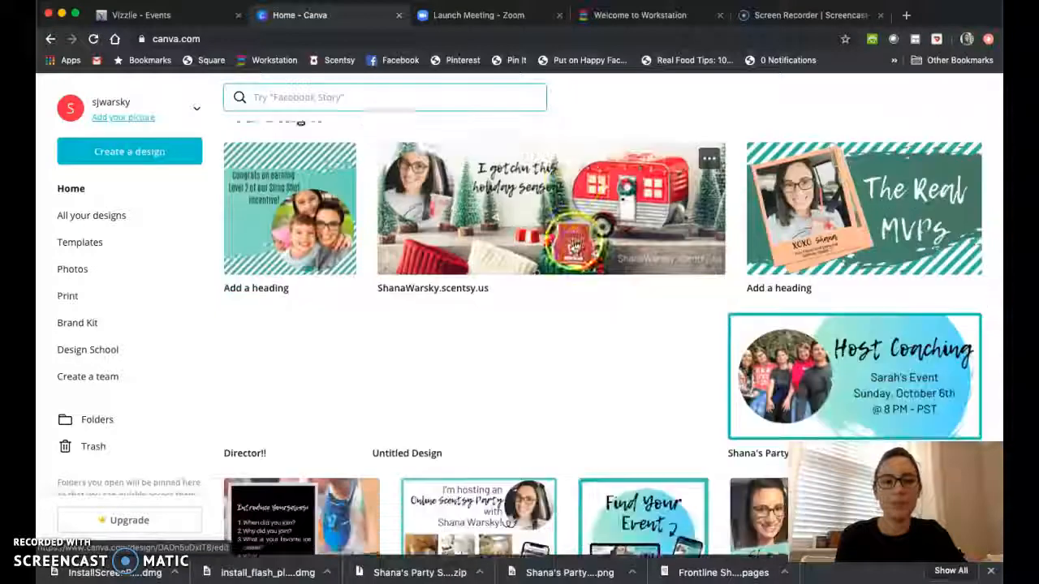
pyautogui.click(910, 174)
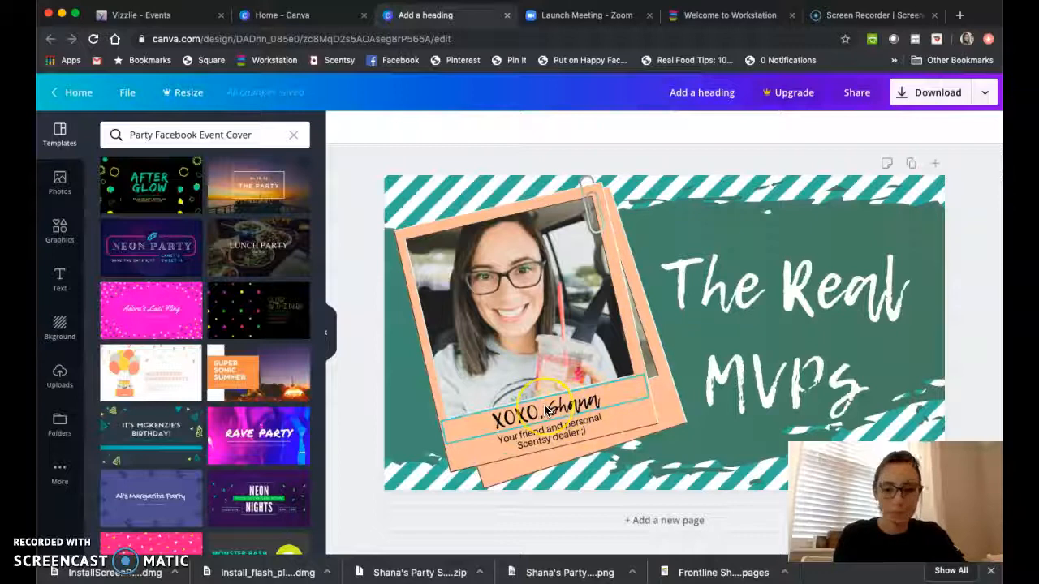
# - Inspect the small photo caption, the peach photo frame and the title text in "The Real MVPs" design
pyautogui.click(556, 438)
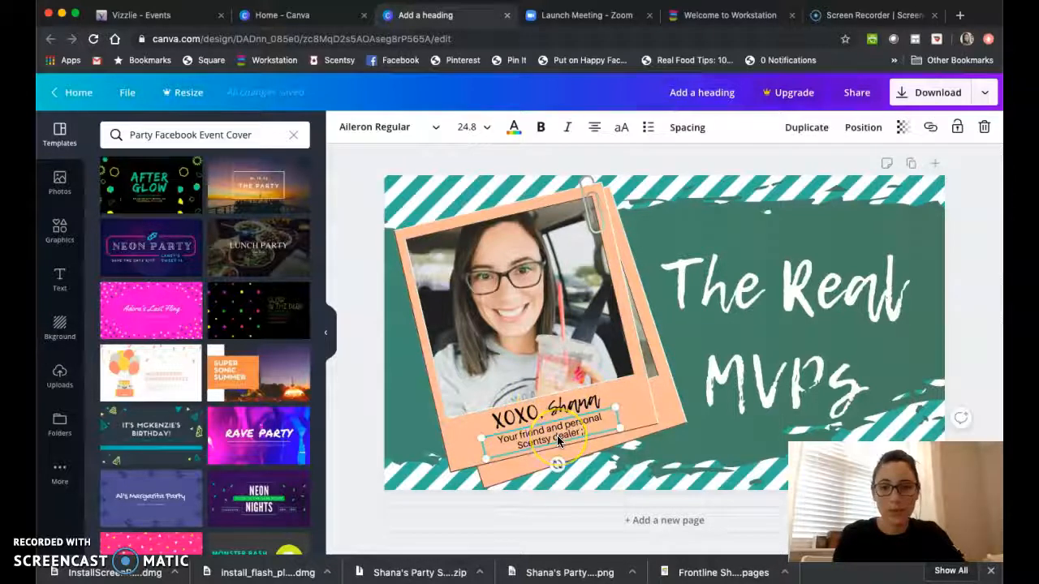
pyautogui.click(670, 439)
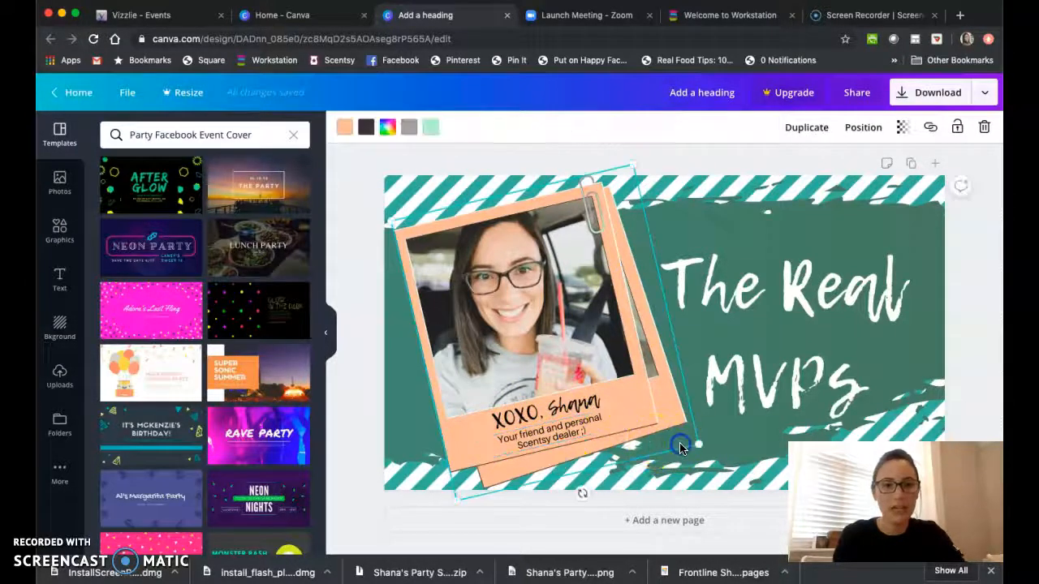
pyautogui.click(793, 380)
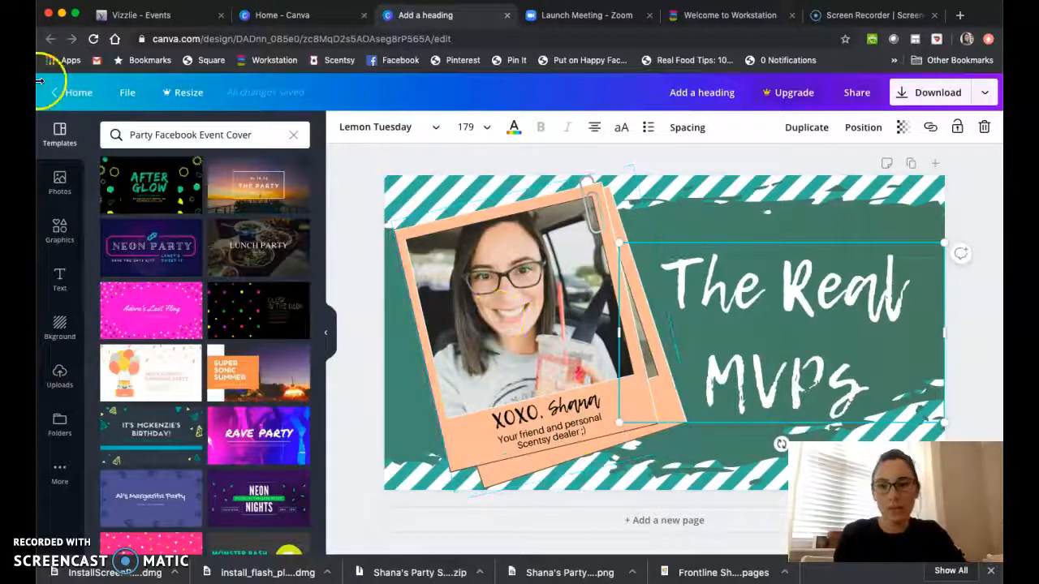
# - Go back to the home page, browse the saved designs and open "XOXO, your cozy space coordinator"
pyautogui.click(70, 95)
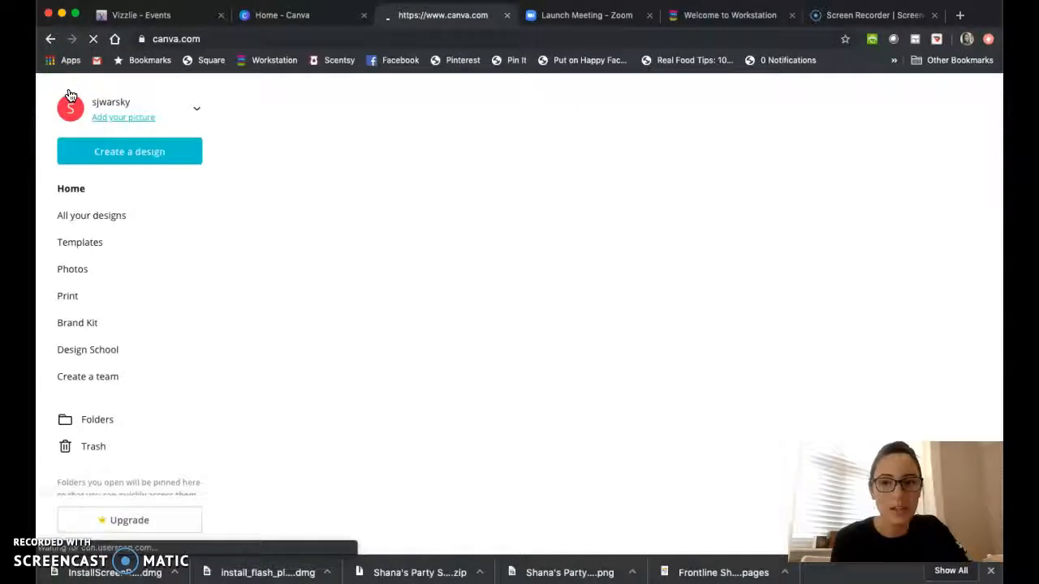
pyautogui.scroll(-2, 561, 418)
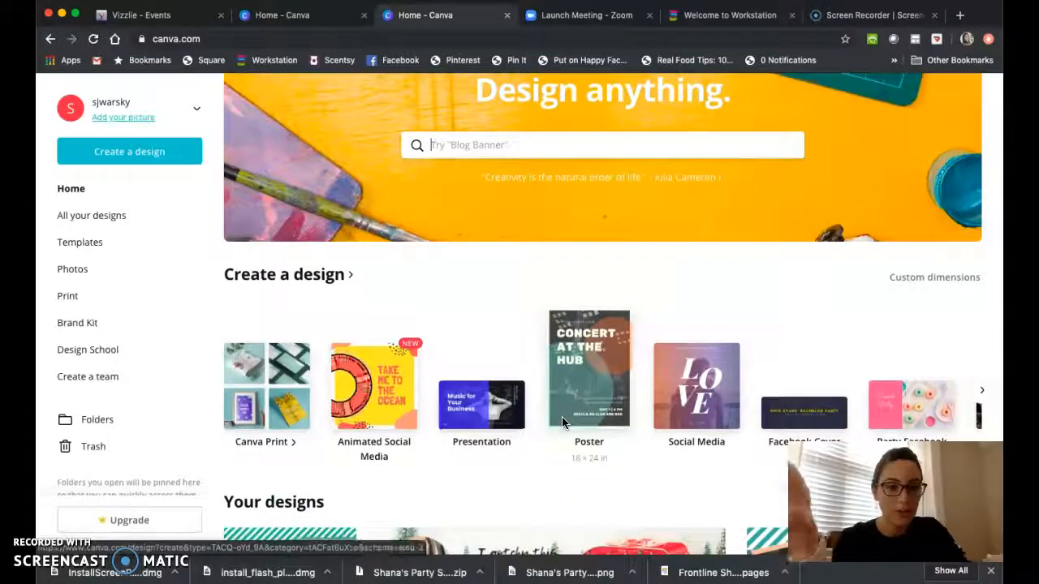
pyautogui.scroll(-10, 561, 421)
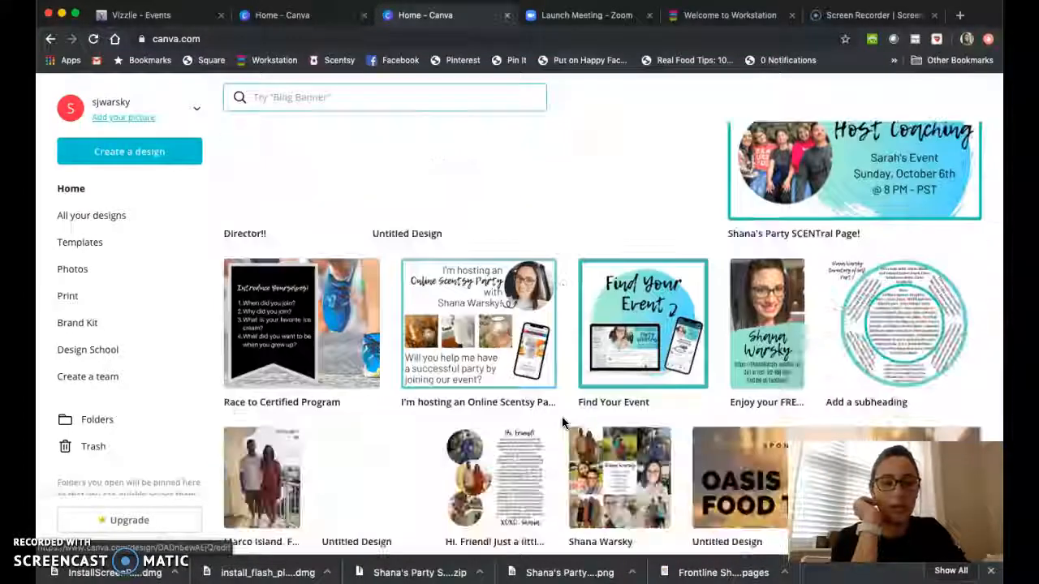
pyautogui.scroll(-2, 561, 421)
pyautogui.scroll(3, 561, 421)
pyautogui.scroll(-5, 562, 421)
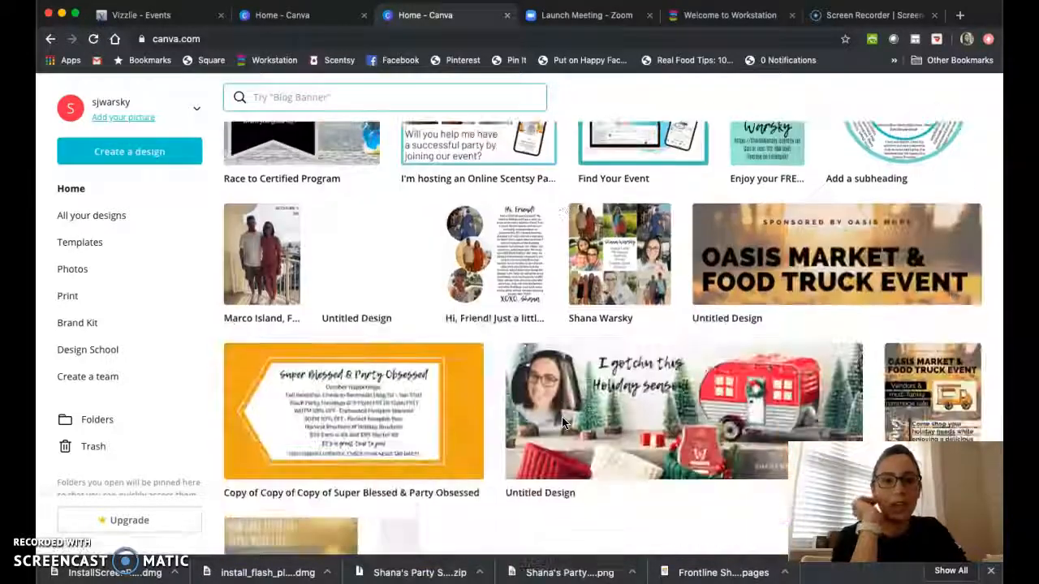
pyautogui.scroll(-5, 563, 422)
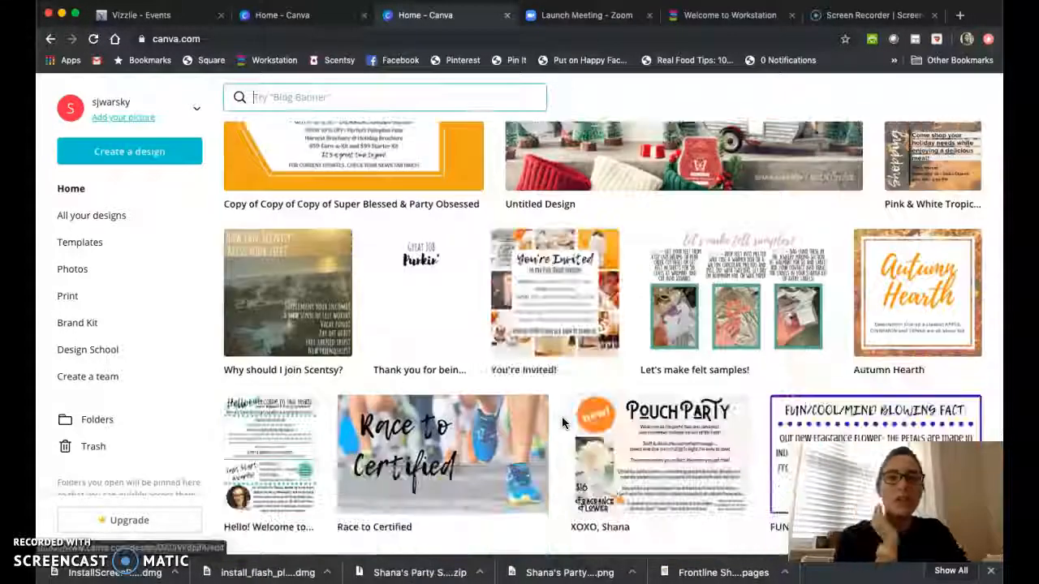
pyautogui.scroll(-4, 562, 422)
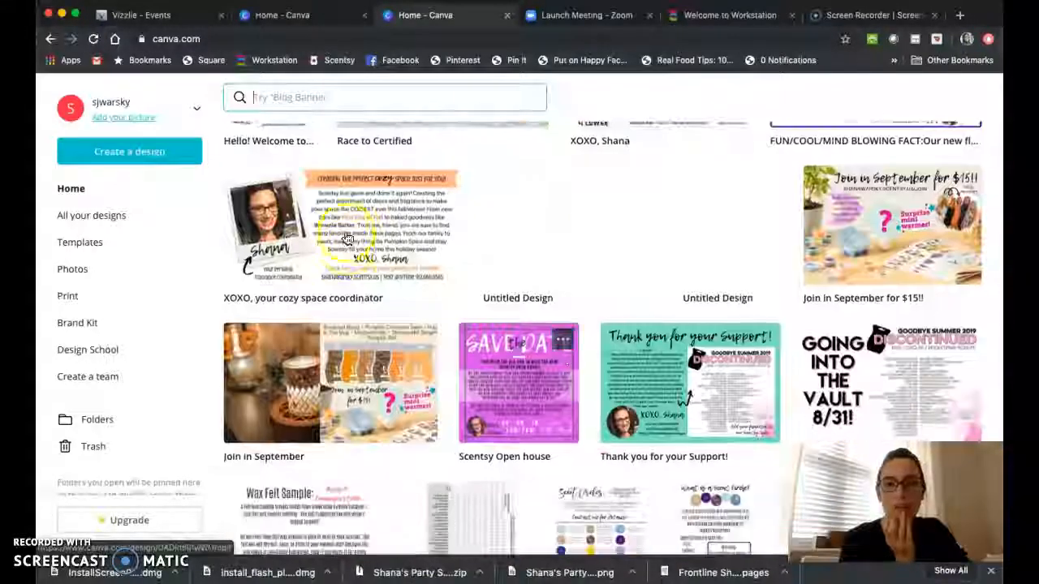
pyautogui.click(409, 241)
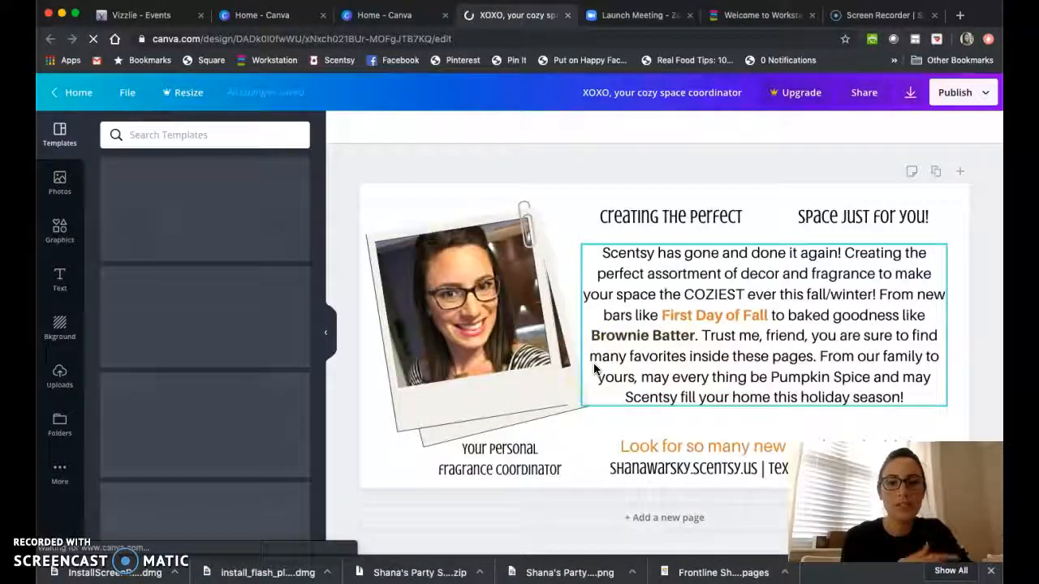
# - Examine the photo frame, banner, body text and captions of the cozy space design, and return to the home page
pyautogui.click(444, 425)
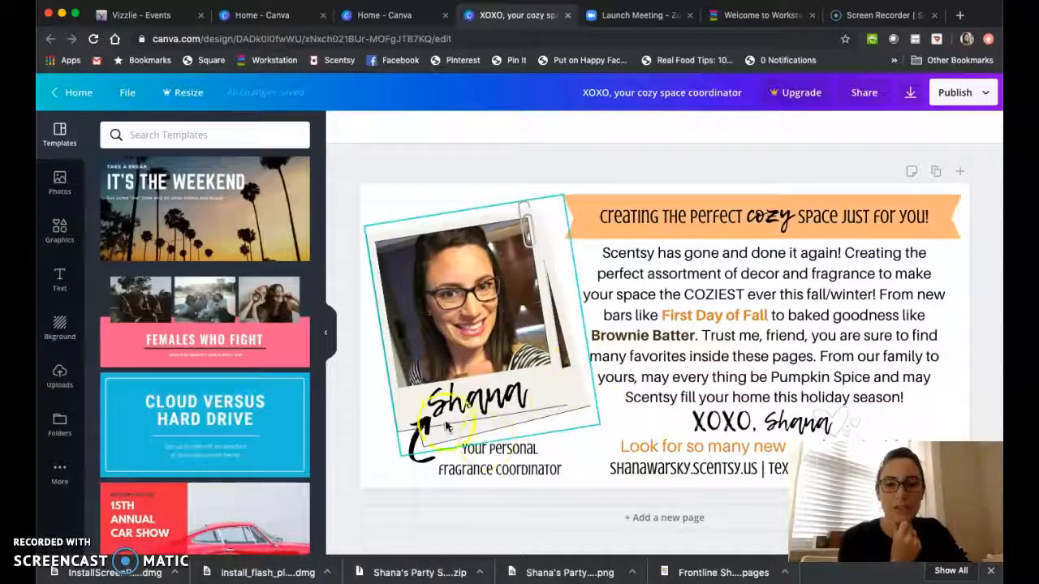
pyautogui.click(499, 410)
pyautogui.click(781, 335)
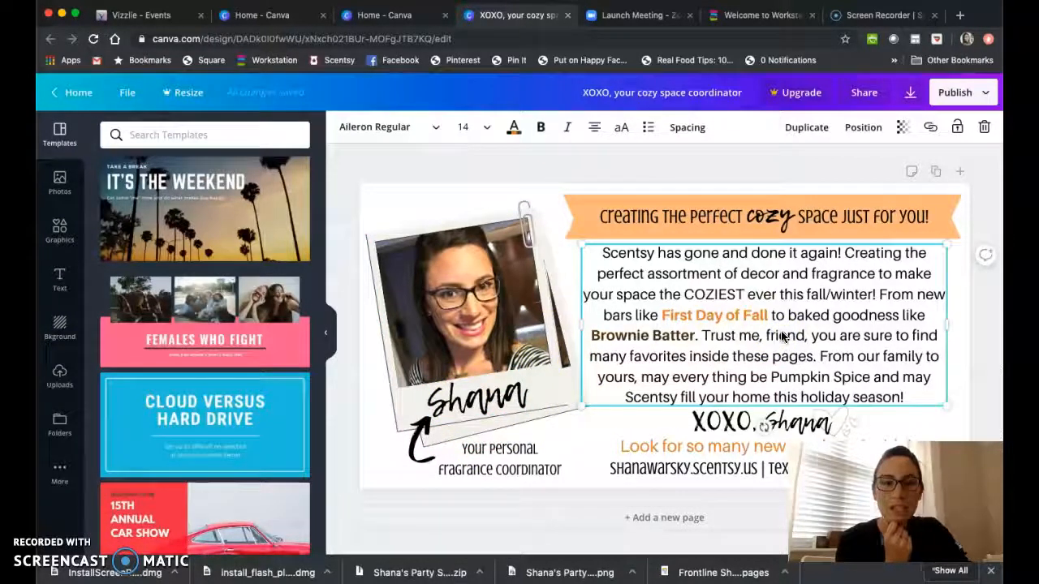
pyautogui.click(818, 215)
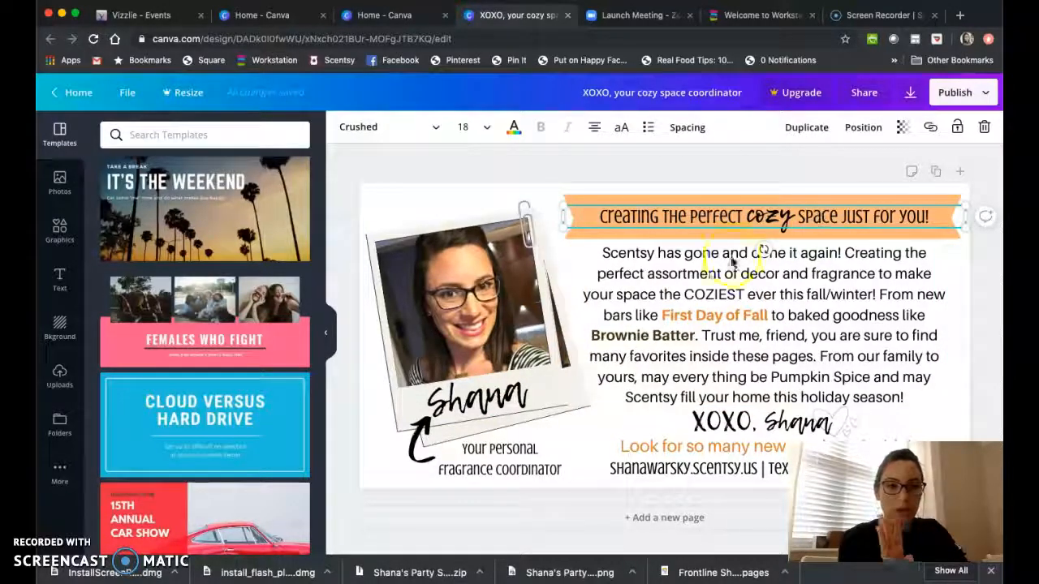
pyautogui.click(684, 453)
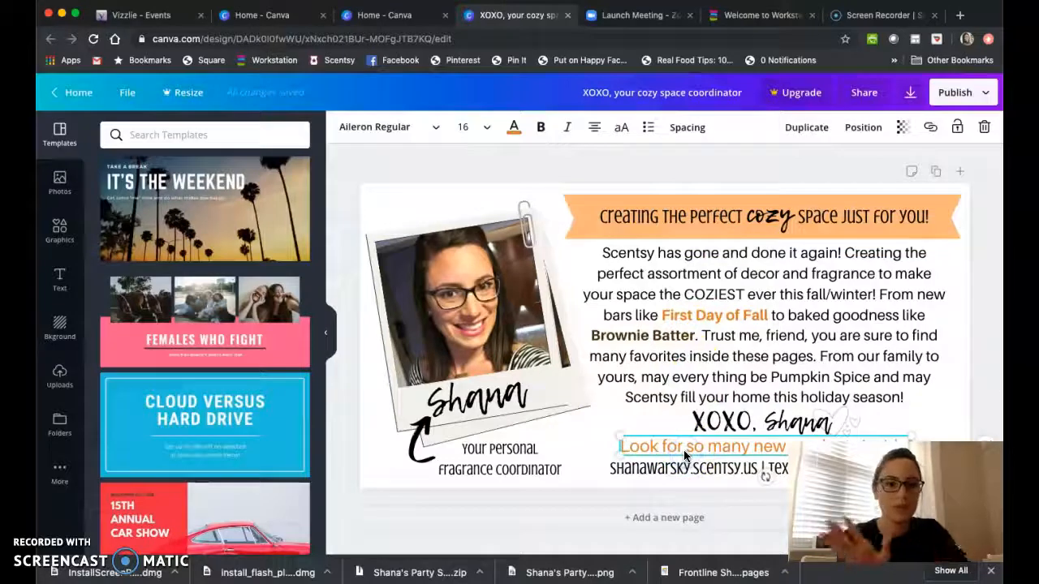
pyautogui.click(487, 469)
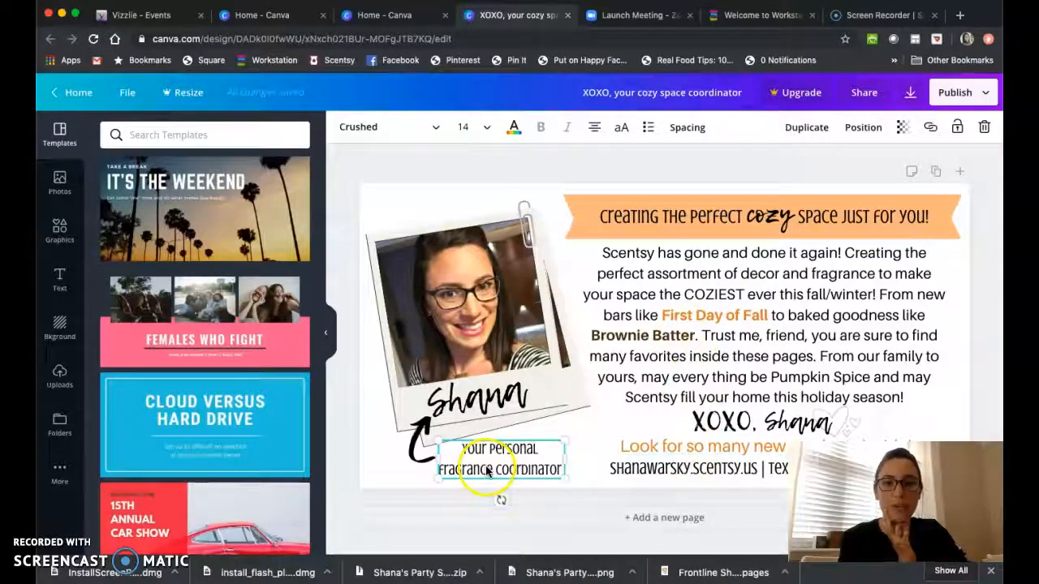
pyautogui.click(845, 425)
pyautogui.click(833, 288)
pyautogui.click(572, 215)
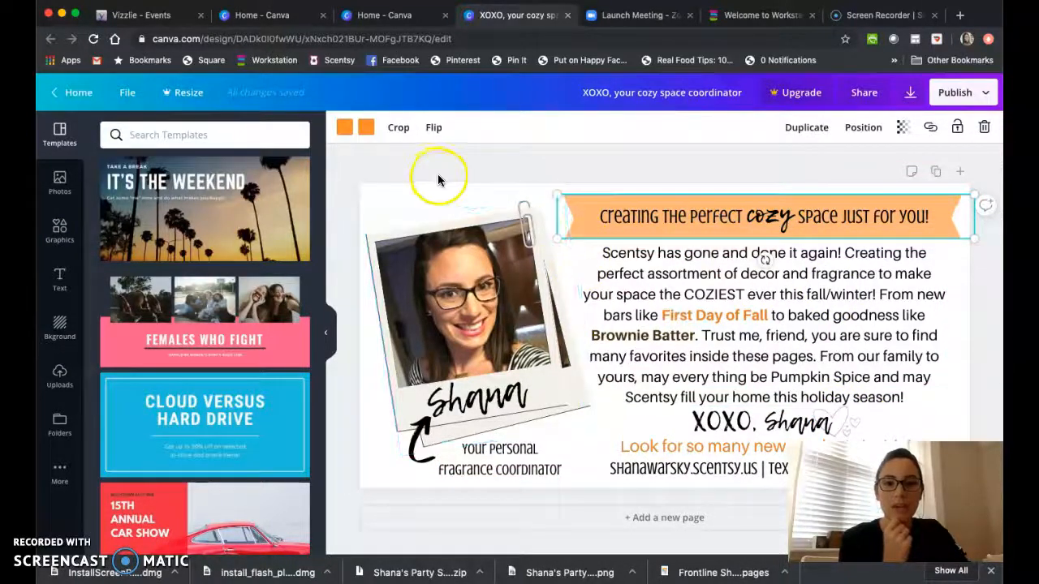
pyautogui.click(625, 408)
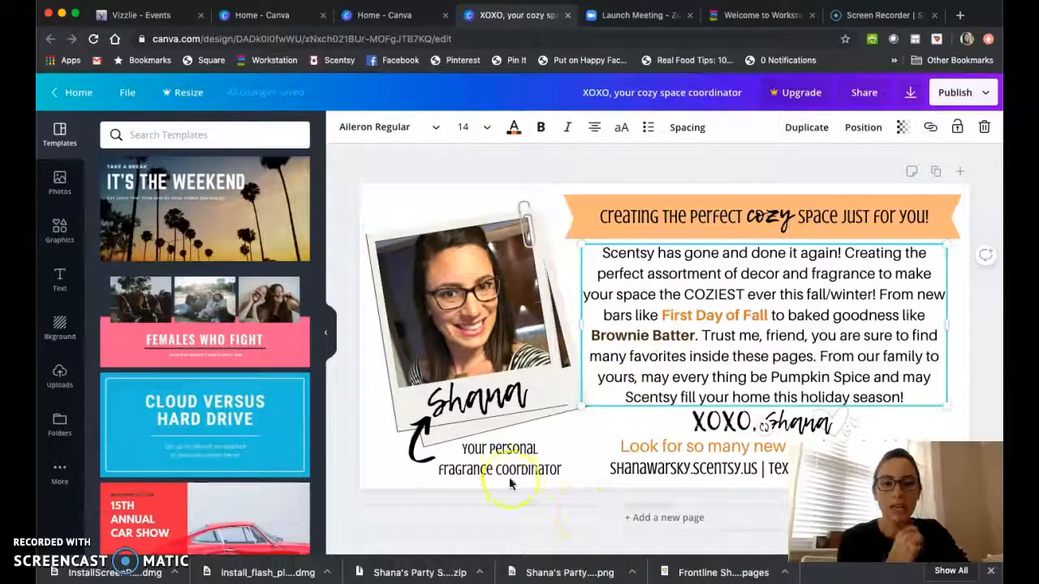
pyautogui.click(67, 95)
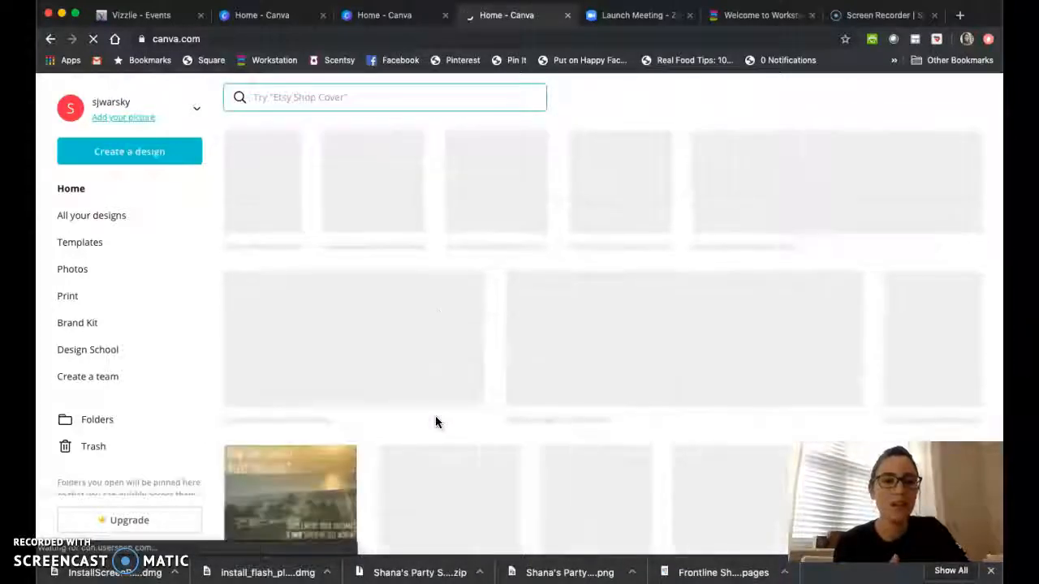
# - Browse the saved designs and open the "Thank you for your order!" card
pyautogui.scroll(-8, 435, 417)
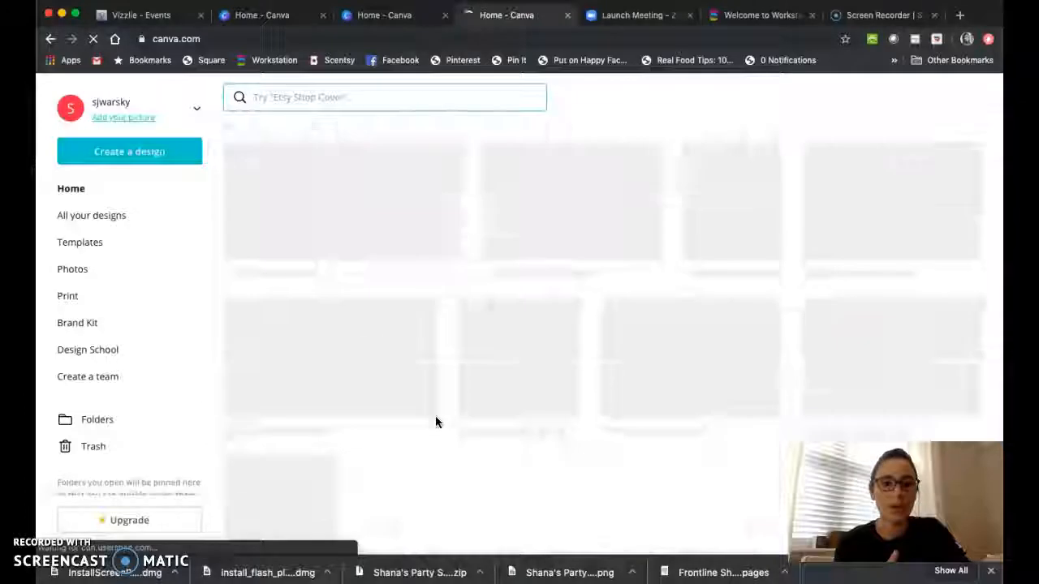
pyautogui.scroll(-5, 435, 422)
pyautogui.scroll(-1, 435, 422)
pyautogui.scroll(2, 435, 422)
pyautogui.click(929, 223)
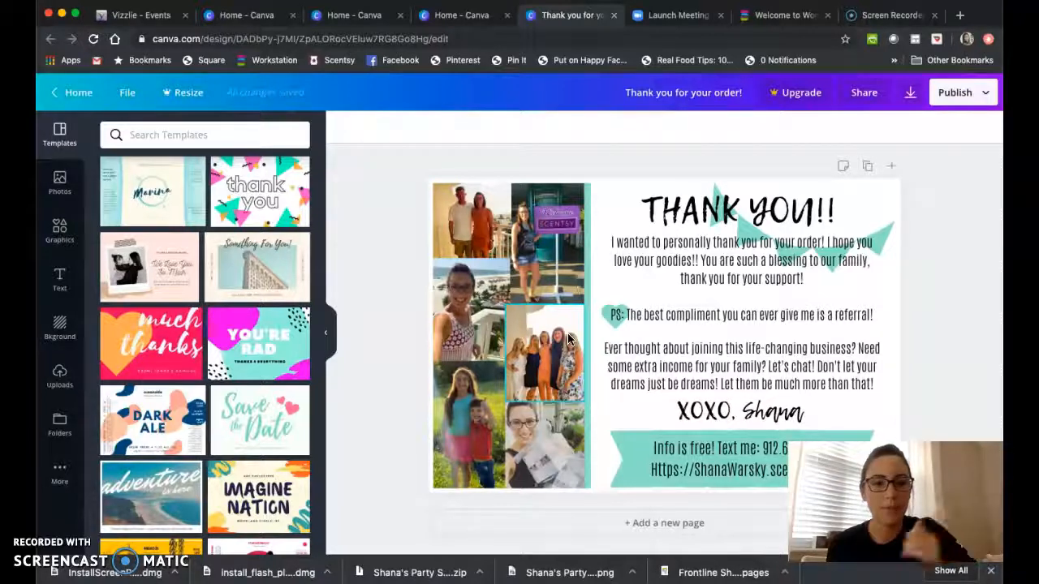
# - Inspect the title, body text blocks, signature, contact text and teal banner of the thank-you card, and return to the home page
pyautogui.click(781, 208)
pyautogui.click(725, 319)
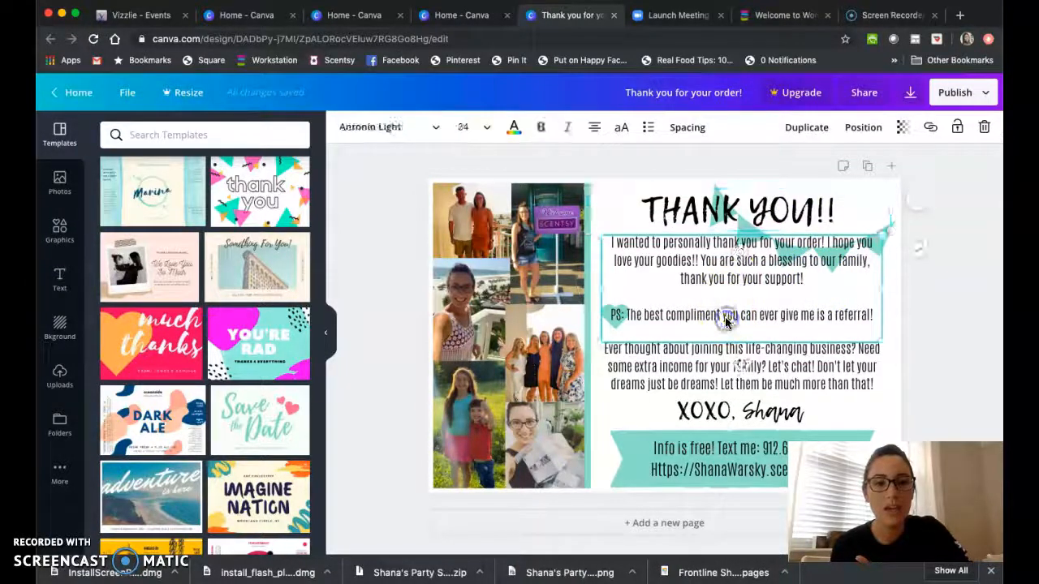
pyautogui.click(680, 366)
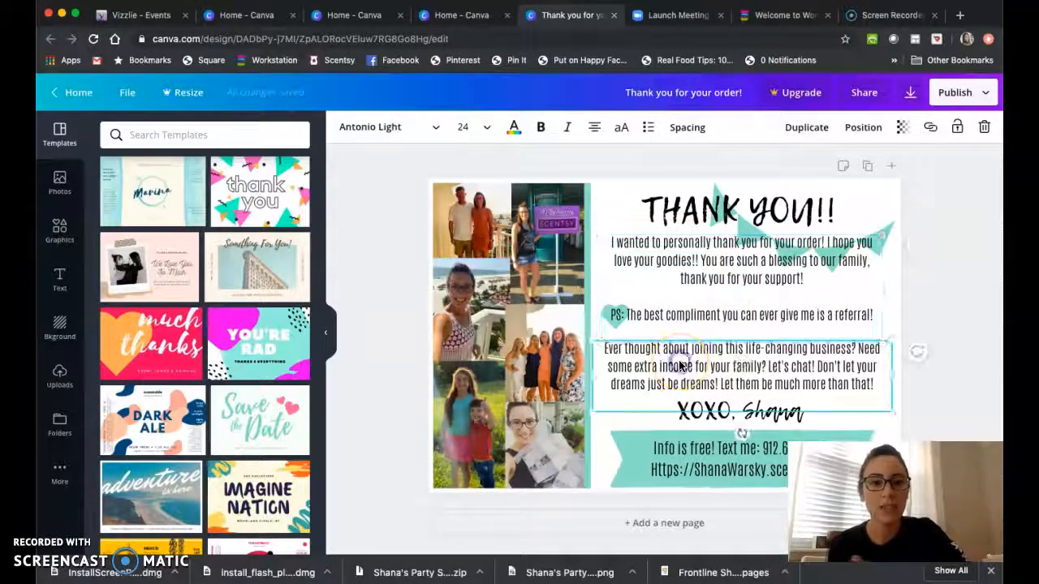
pyautogui.click(682, 324)
pyautogui.click(692, 209)
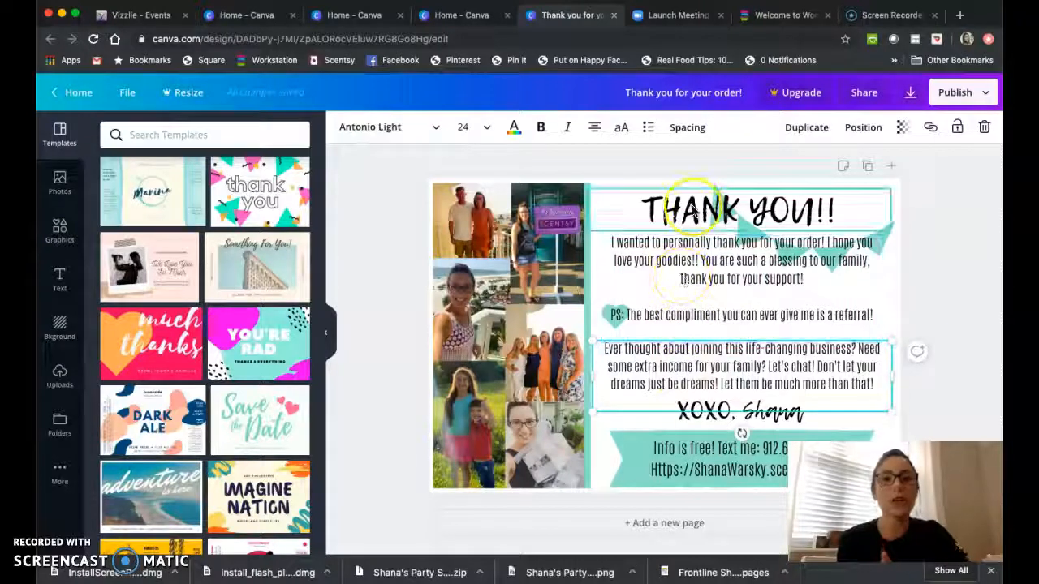
pyautogui.click(690, 415)
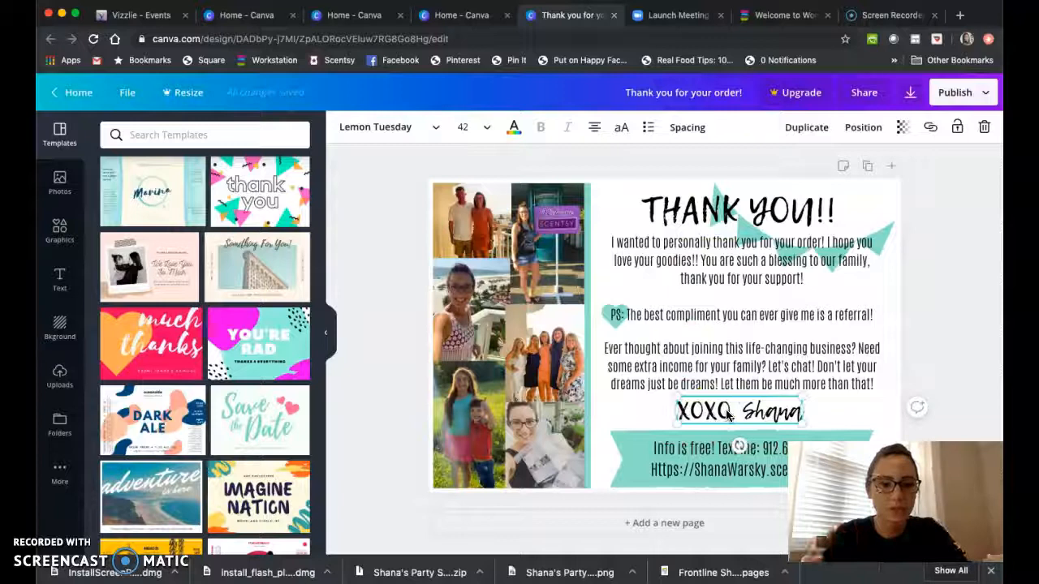
pyautogui.click(716, 471)
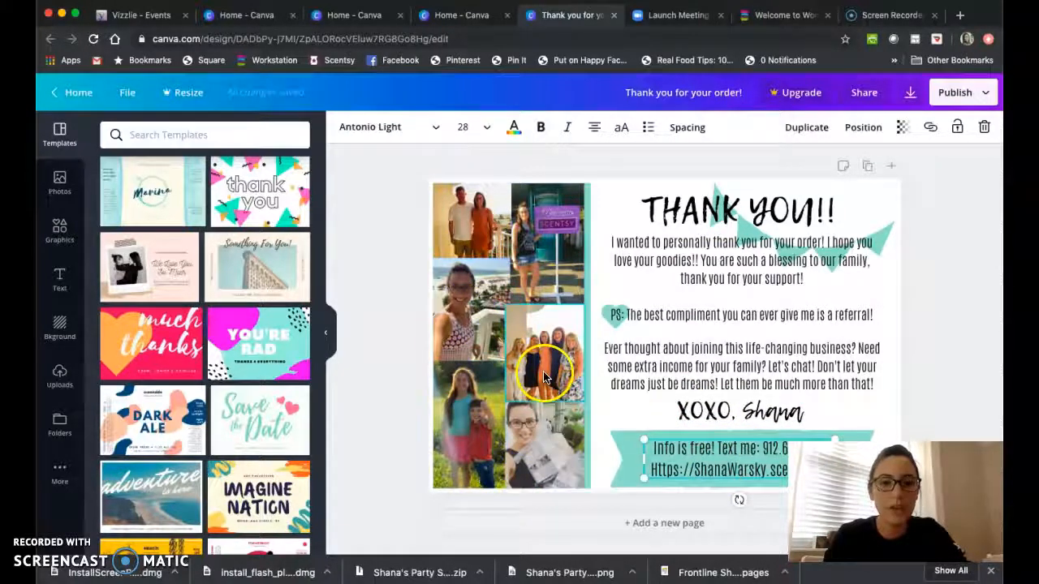
pyautogui.click(629, 457)
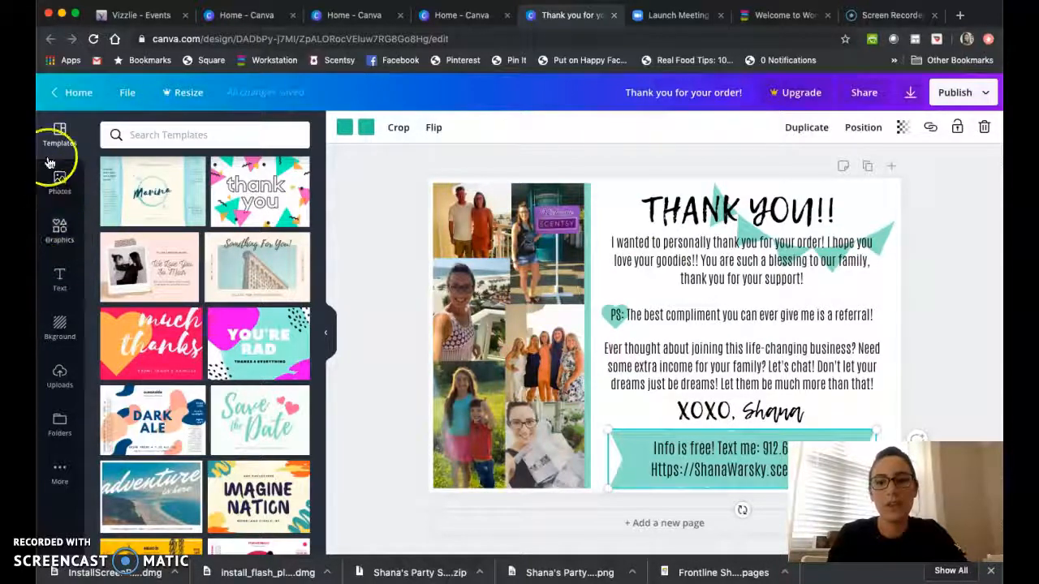
pyautogui.click(77, 89)
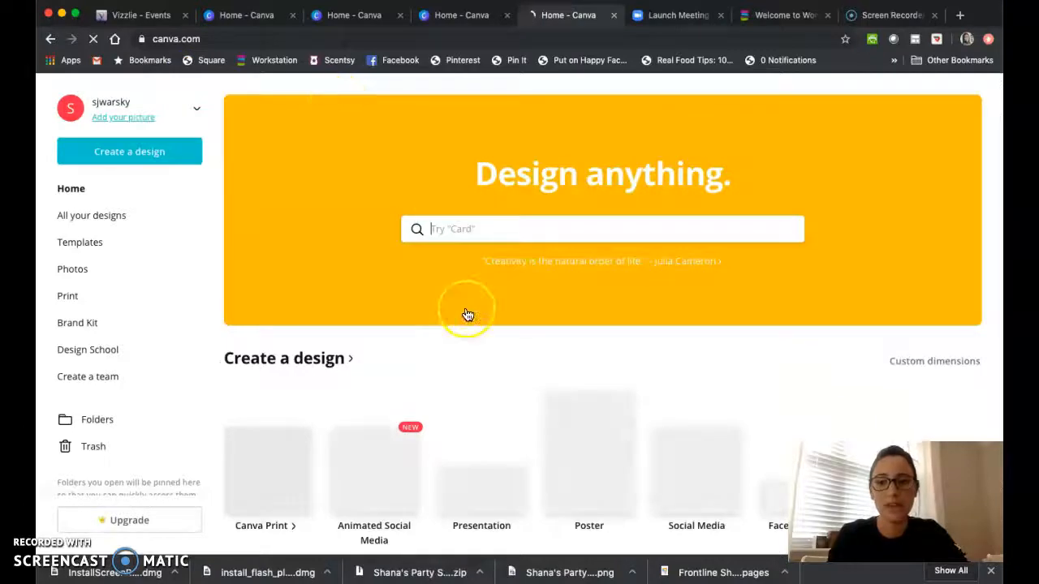
# - Create a new blank design with custom dimensions of 12 in wide by 8 in high
pyautogui.scroll(-4, 382, 452)
pyautogui.scroll(3, 383, 451)
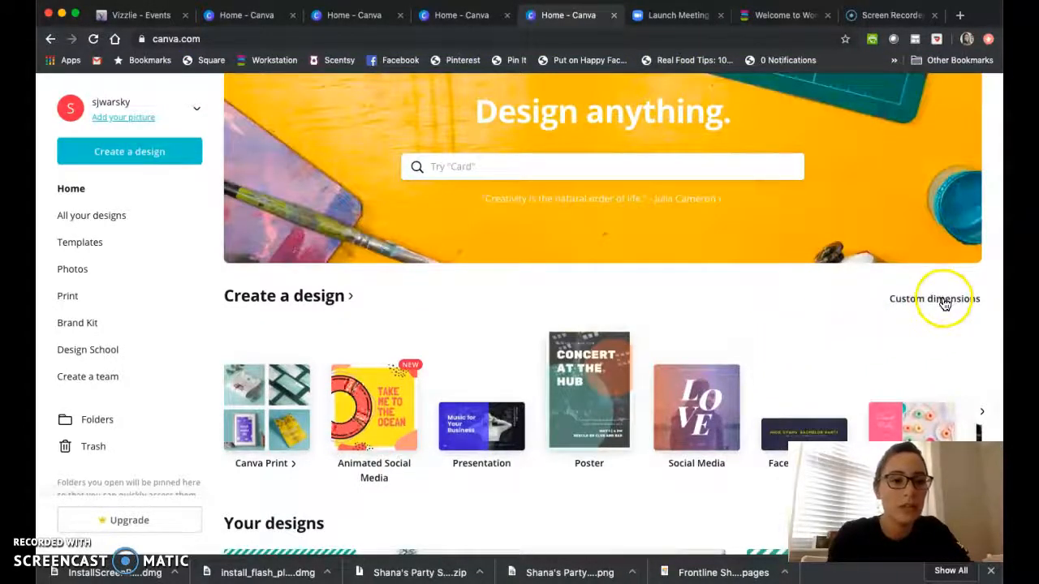
pyautogui.click(944, 304)
pyautogui.click(773, 341)
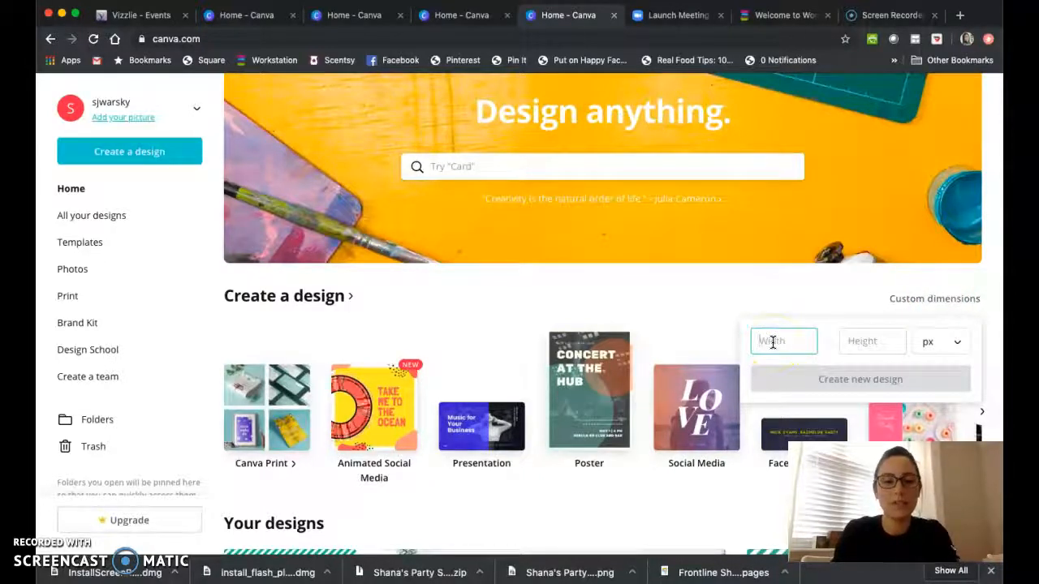
pyautogui.click(925, 341)
pyautogui.click(925, 370)
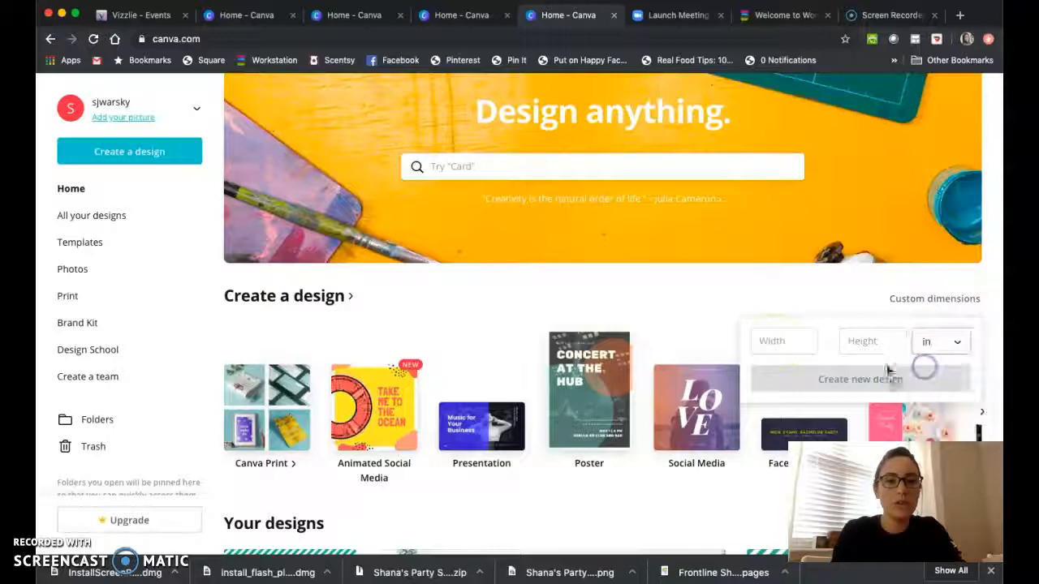
pyautogui.click(791, 339)
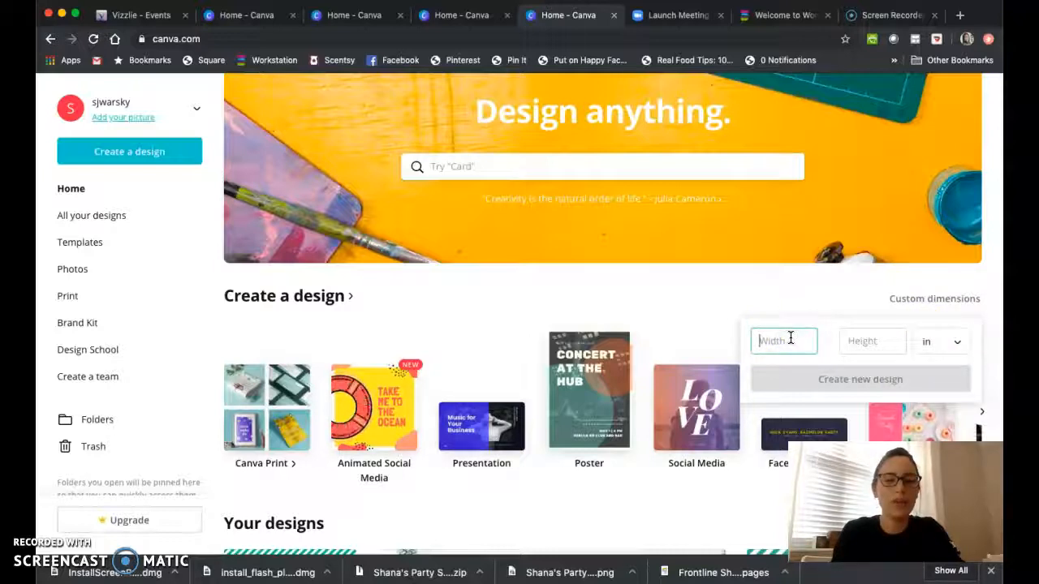
pyautogui.write('12')
pyautogui.click(869, 344)
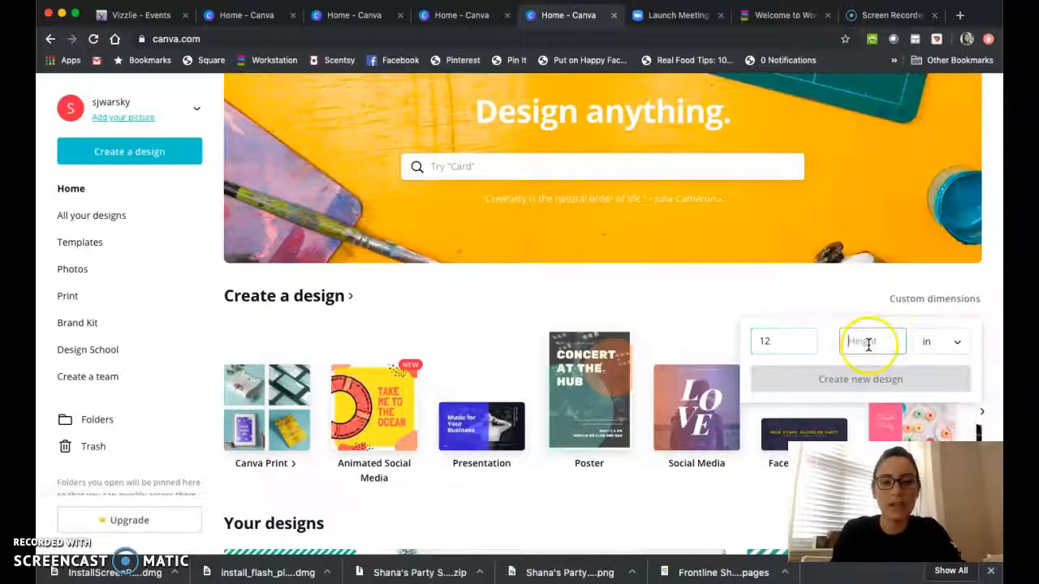
pyautogui.write('8')
pyautogui.click(923, 378)
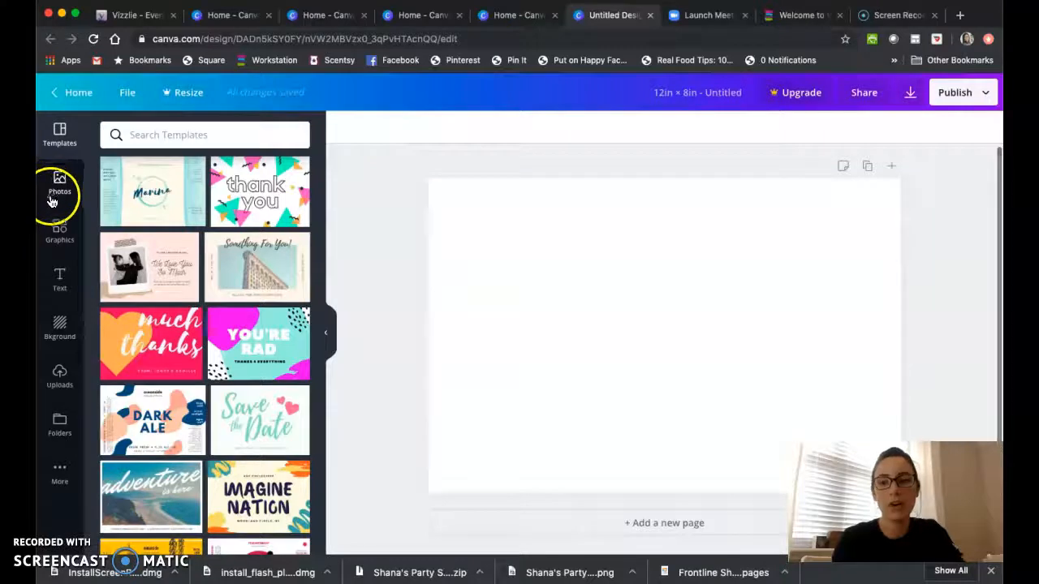
# - Look through the graphics, text, background, uploads, photos and templates collections available for the blank design
pyautogui.click(59, 225)
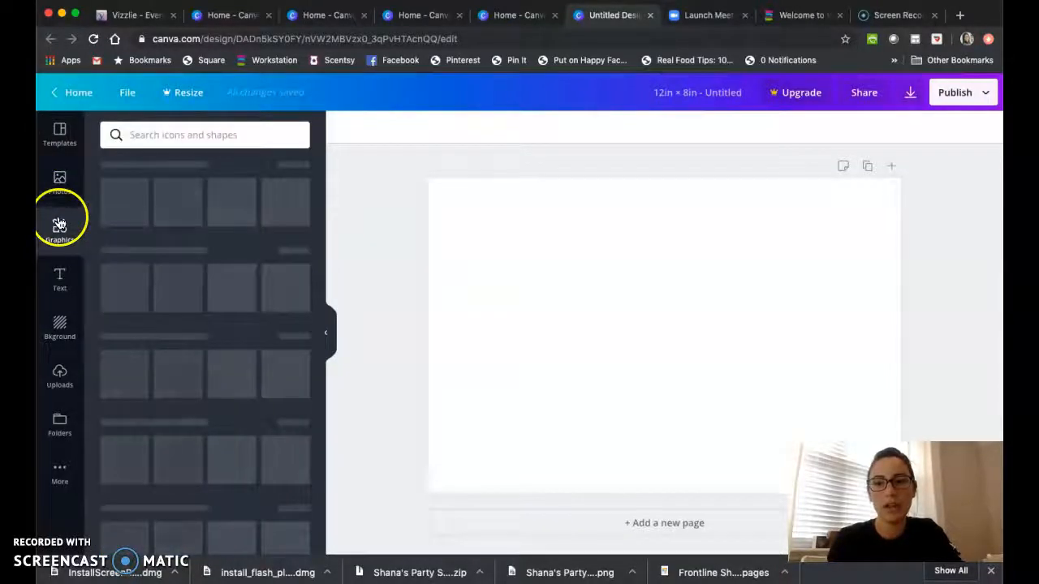
pyautogui.click(61, 283)
pyautogui.click(61, 326)
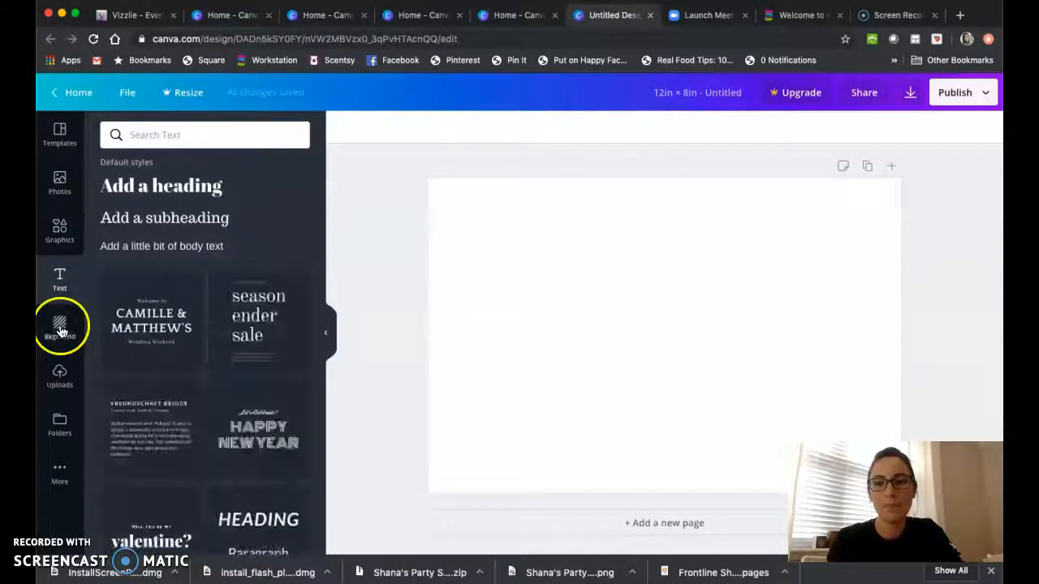
pyautogui.click(56, 386)
pyautogui.click(61, 185)
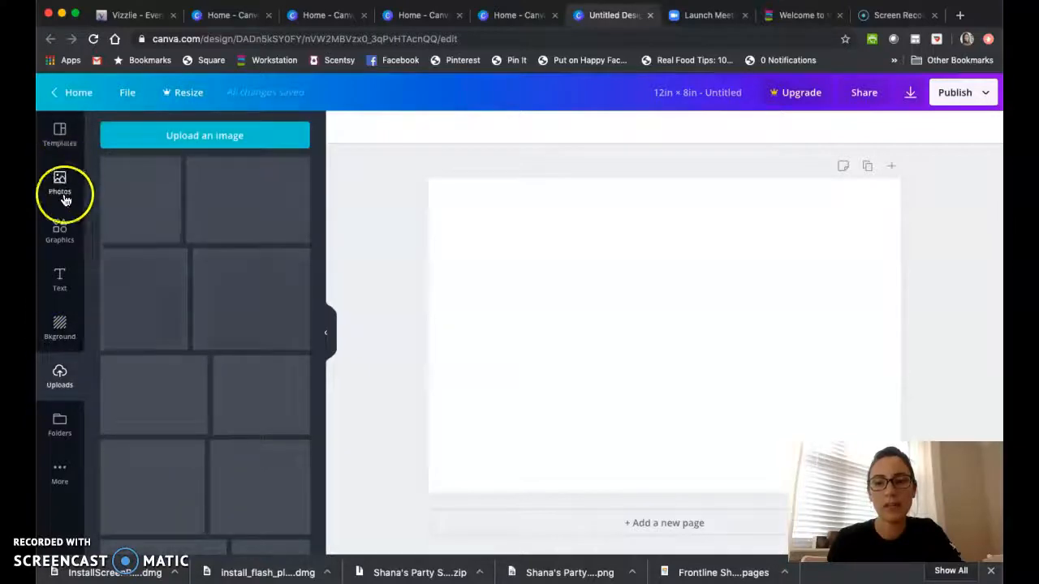
pyautogui.click(59, 132)
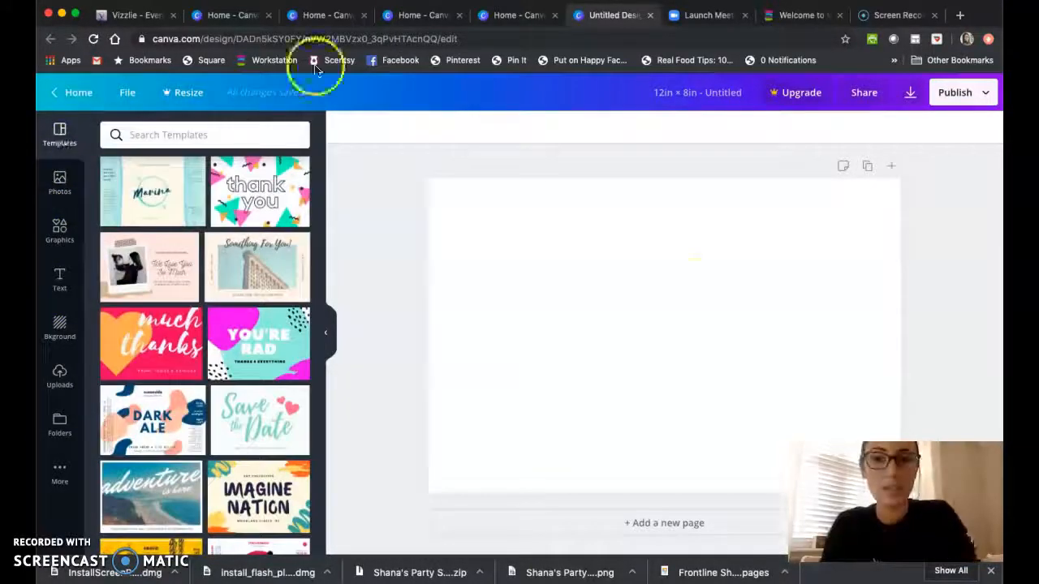